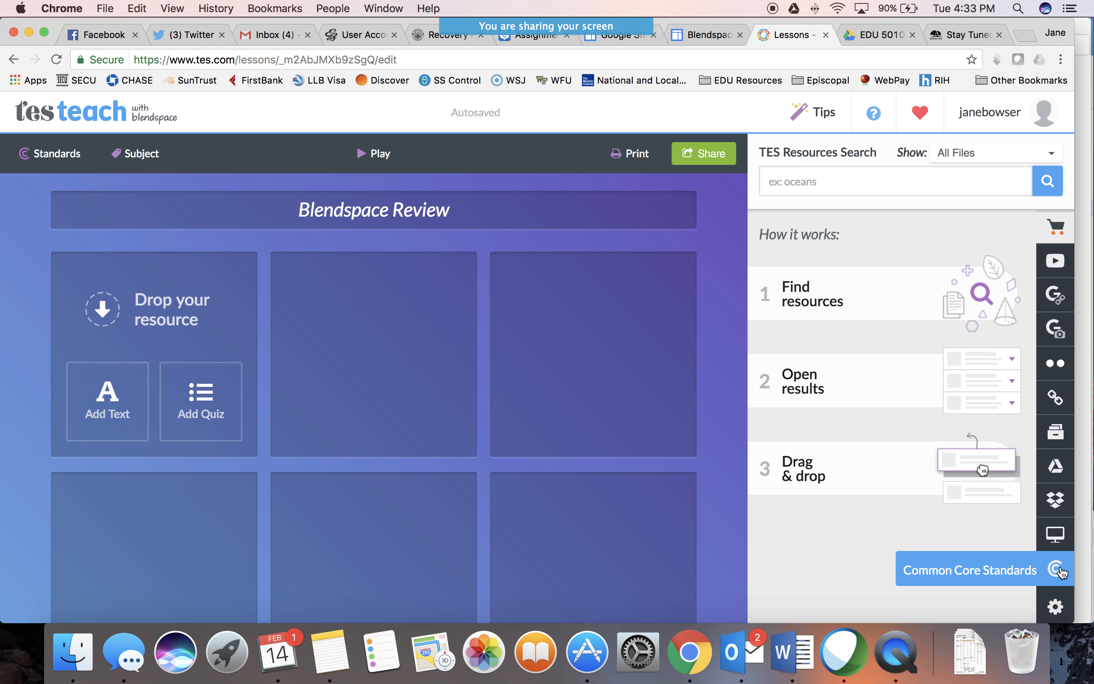
Search the TES resources for "Blendspace" and look through the list of results
{"action": "left_click", "coordinate": [919, 181]}
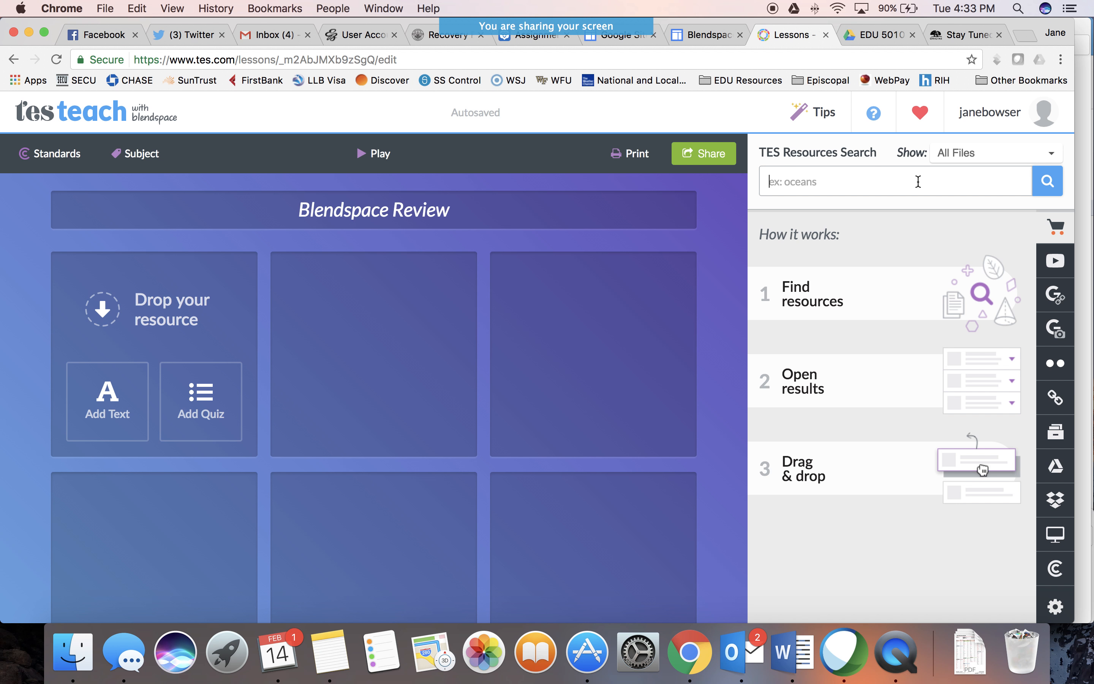
{"action": "type", "text": "Blendspace"}
{"action": "left_click", "coordinate": [1049, 187]}
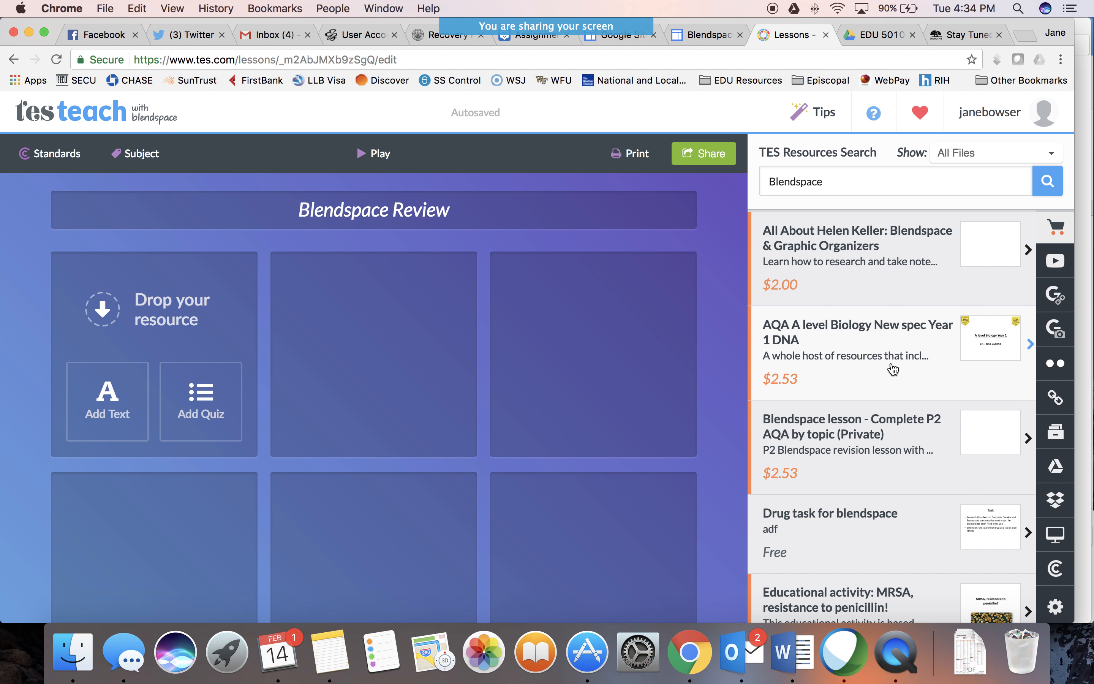
{"action": "scroll", "coordinate": [893, 369], "scroll_direction": "down", "scroll_amount": 2}
{"action": "scroll", "coordinate": [893, 369], "scroll_direction": "up", "scroll_amount": 2}
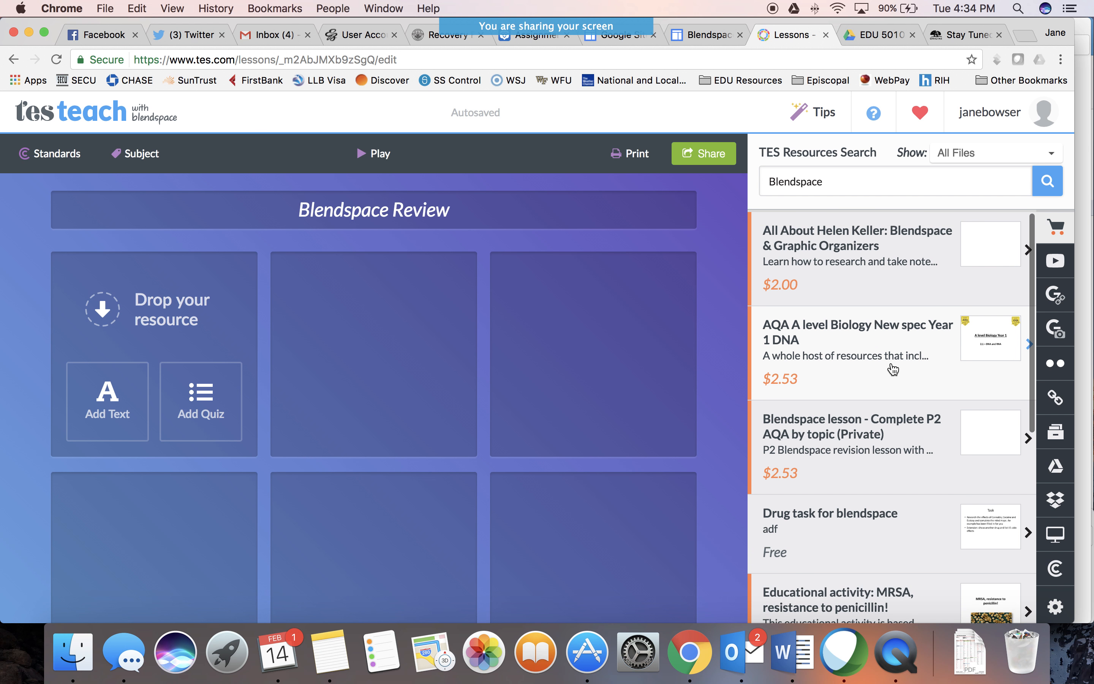
{"action": "scroll", "coordinate": [893, 369], "scroll_direction": "down", "scroll_amount": 5}
{"action": "scroll", "coordinate": [893, 368], "scroll_direction": "up", "scroll_amount": 5}
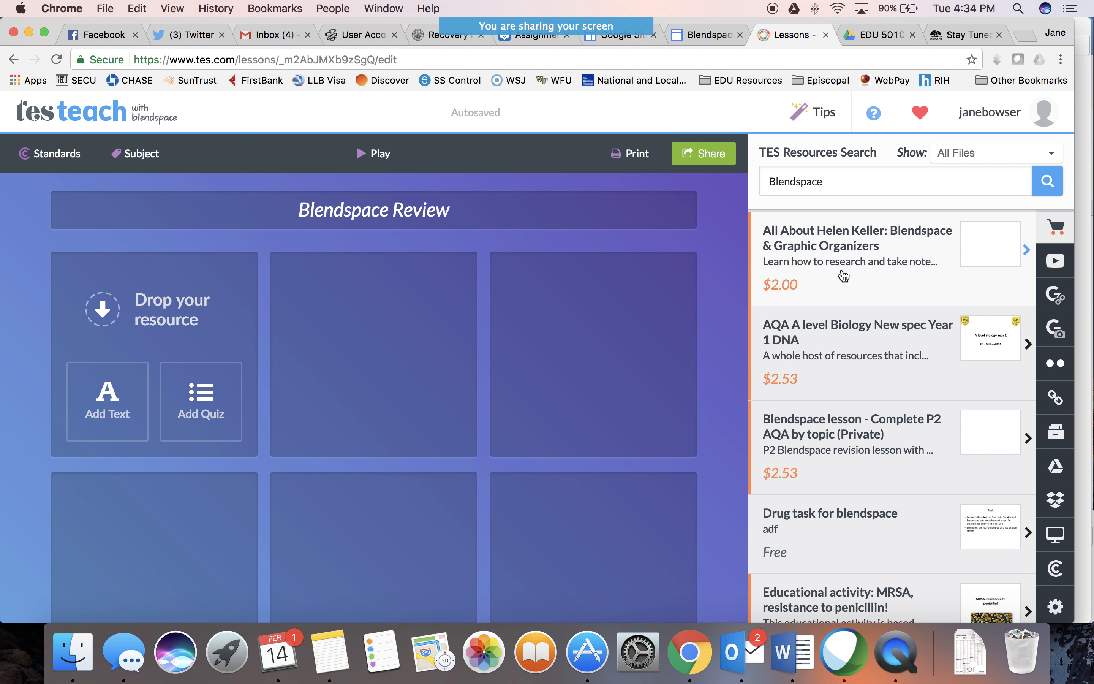
{"action": "scroll", "coordinate": [838, 383], "scroll_direction": "down", "scroll_amount": 10}
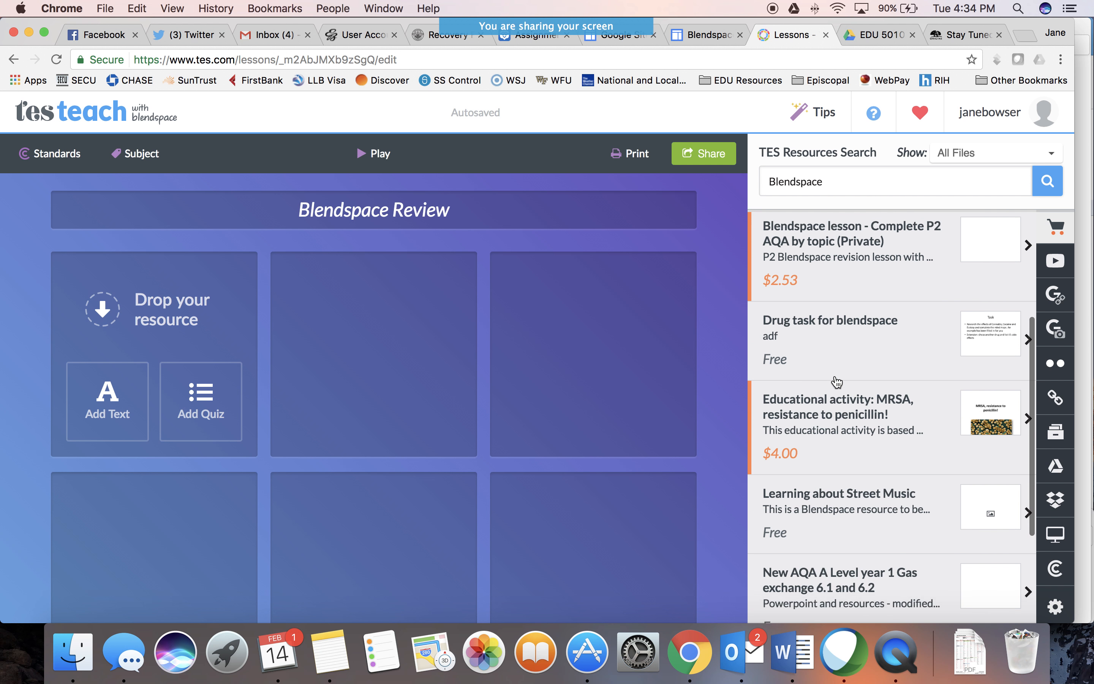
{"action": "scroll", "coordinate": [837, 382], "scroll_direction": "down", "scroll_amount": 3}
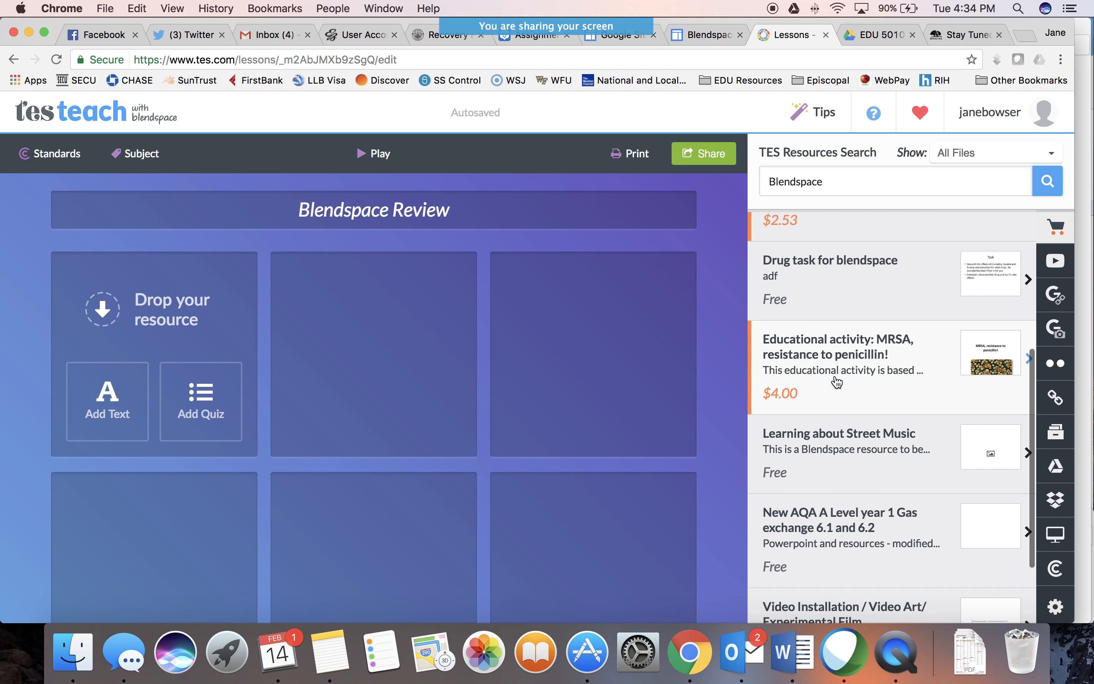
{"action": "scroll", "coordinate": [837, 382], "scroll_direction": "down", "scroll_amount": 5}
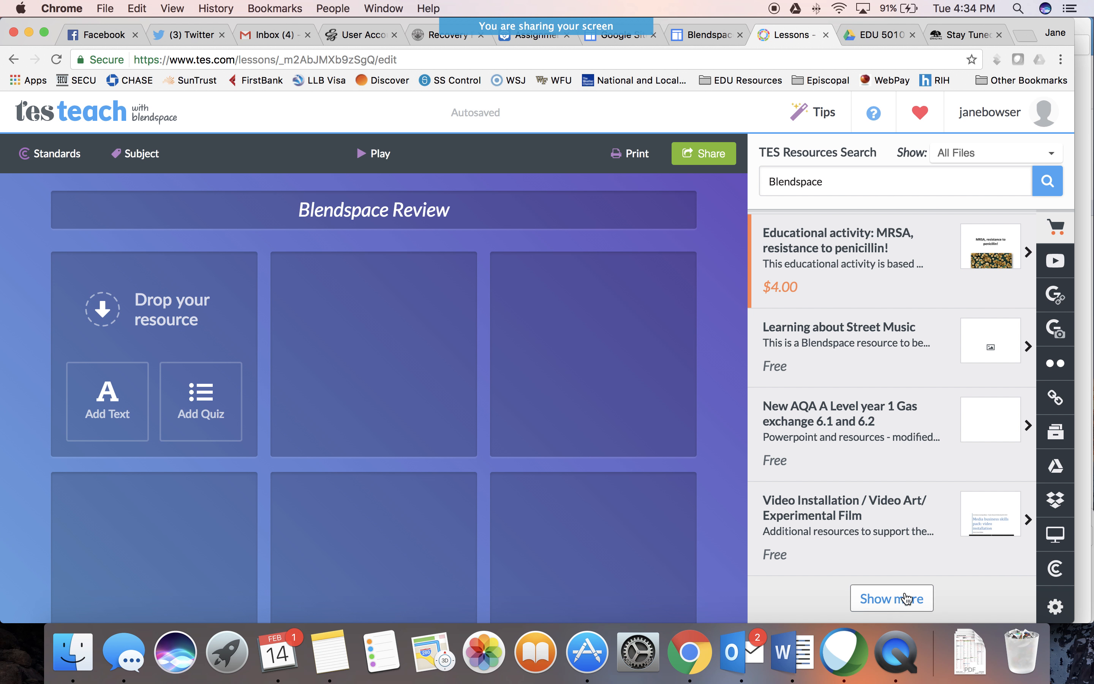
Find Blendspace videos on YouTube and add "Blendspace by TES Video Tour" to the middle tile of the first row
{"action": "left_click", "coordinate": [1056, 262]}
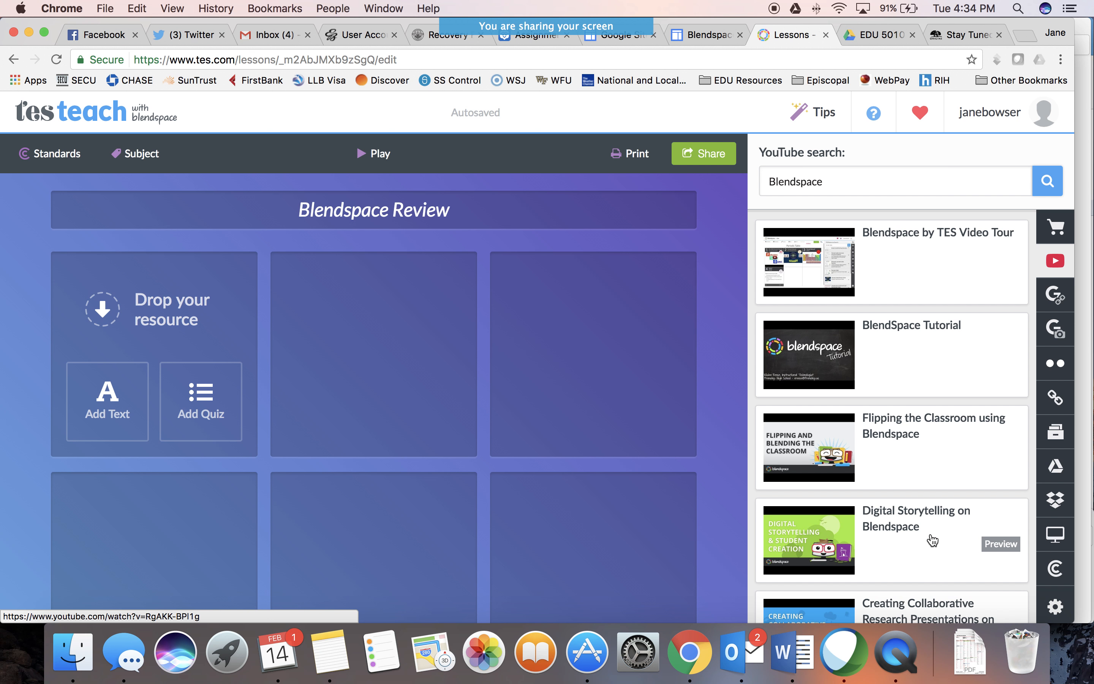
{"action": "scroll", "coordinate": [933, 539], "scroll_direction": "down", "scroll_amount": 5}
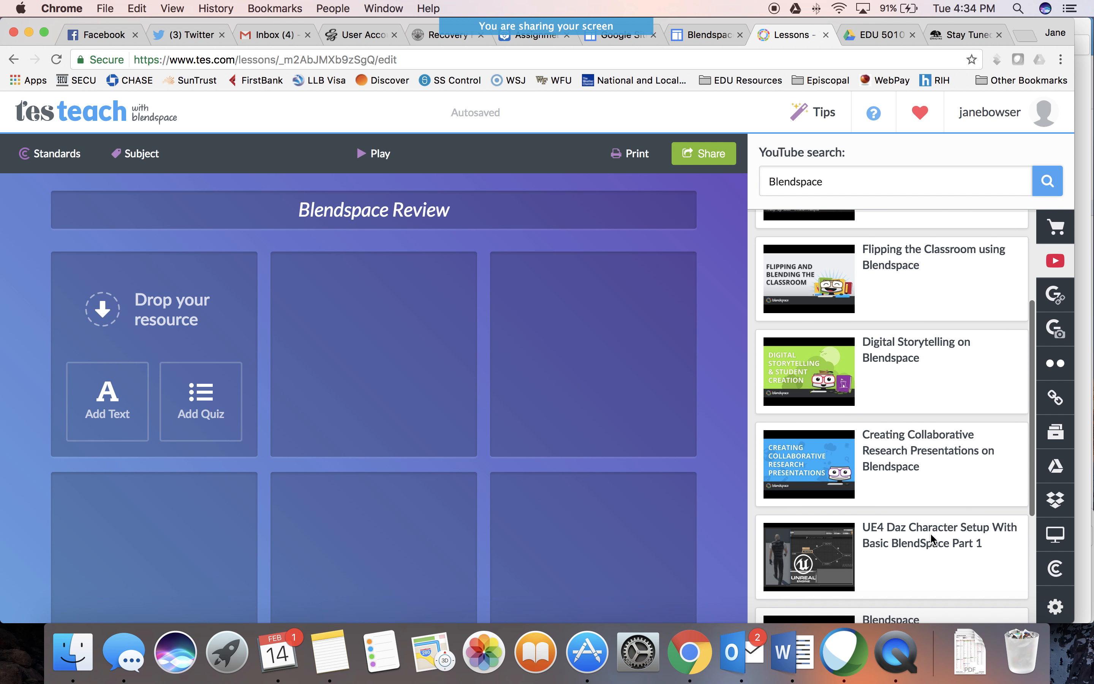
{"action": "scroll", "coordinate": [932, 538], "scroll_direction": "up", "scroll_amount": 5}
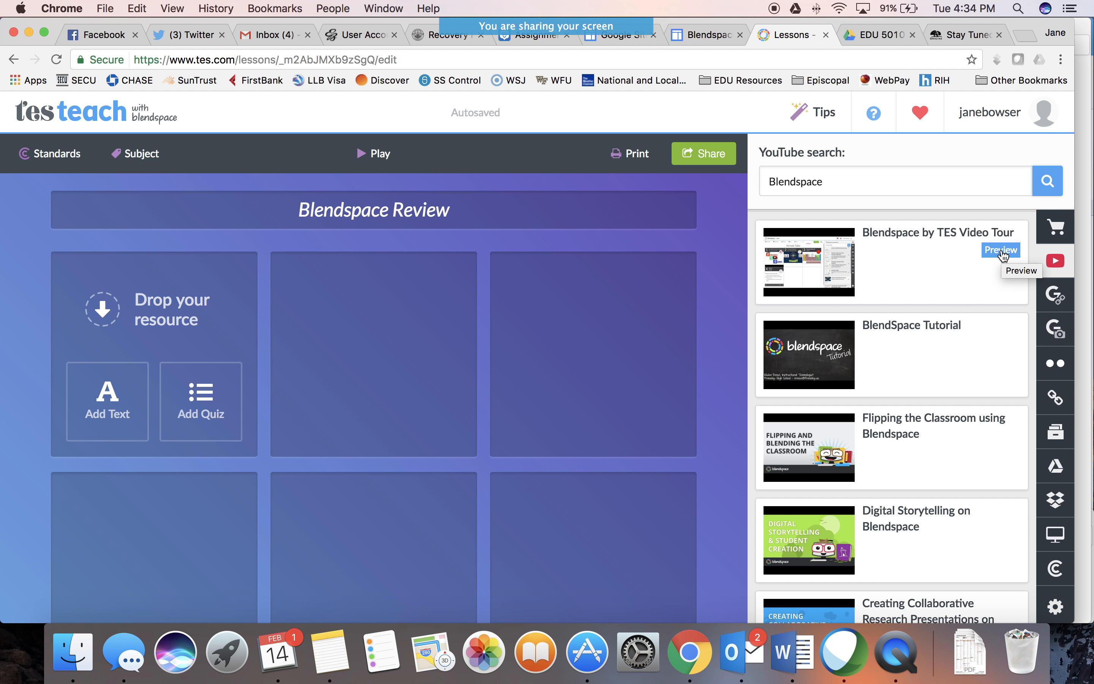
{"action": "left_click", "coordinate": [891, 275]}
{"action": "left_click_drag", "start_coordinate": [892, 275], "coordinate": [395, 364]}
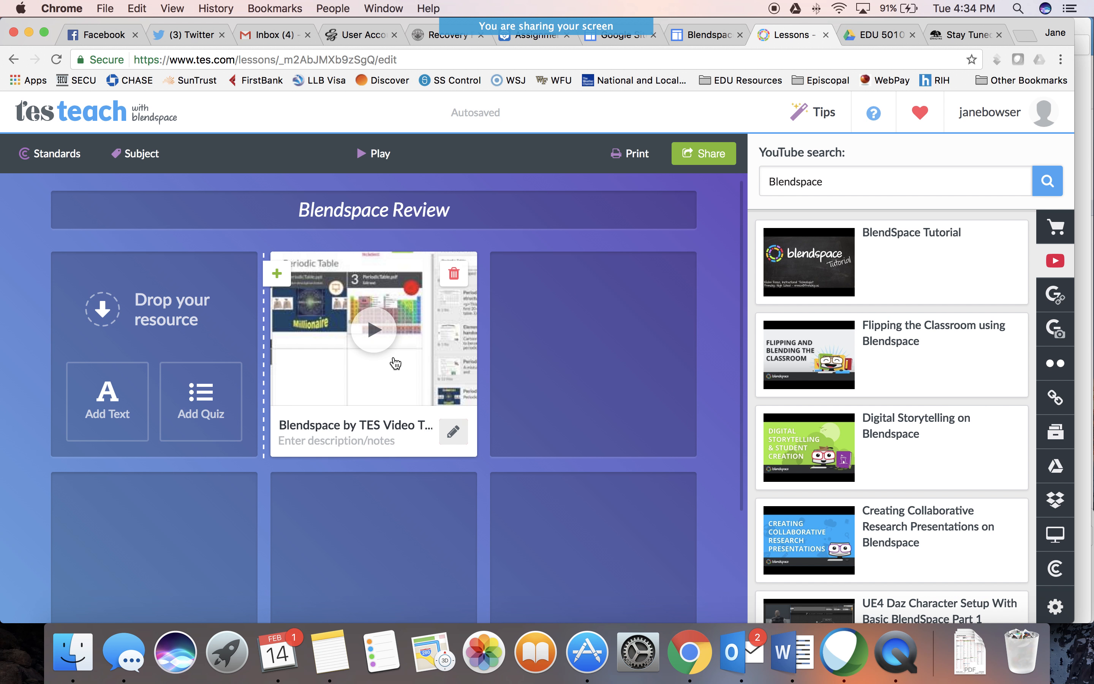
Add a text resource to the first tile reading "This is a review on how to use Blendspace to make an awesome presentation!"
{"action": "left_click", "coordinate": [110, 404]}
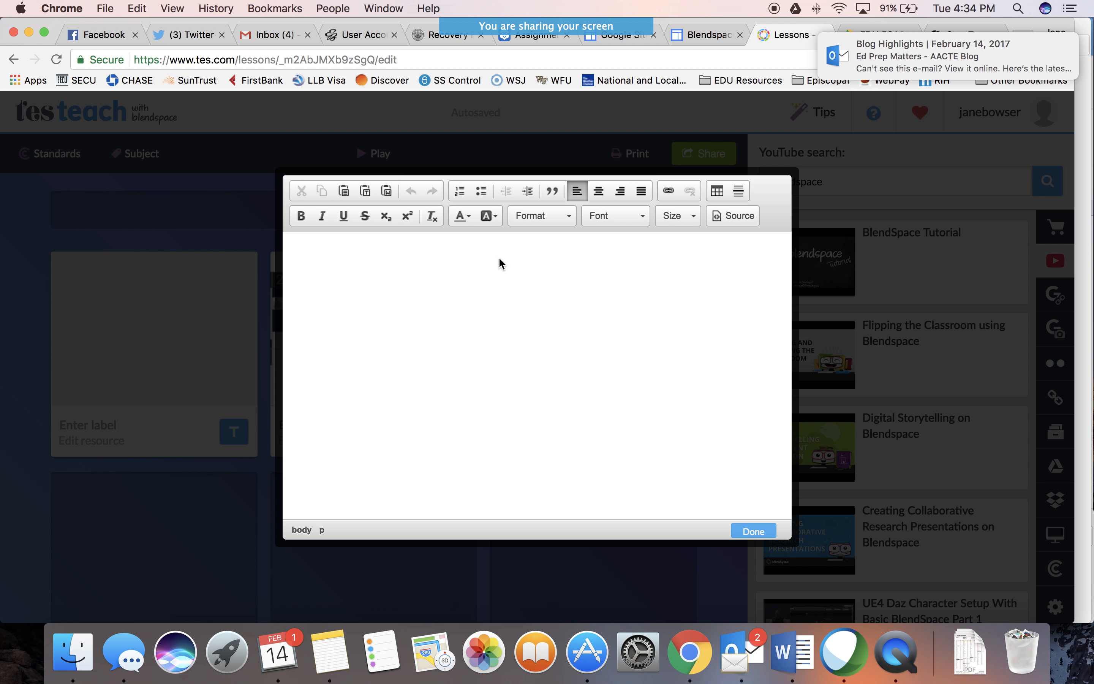
{"action": "type", "text": "This is a review on how"}
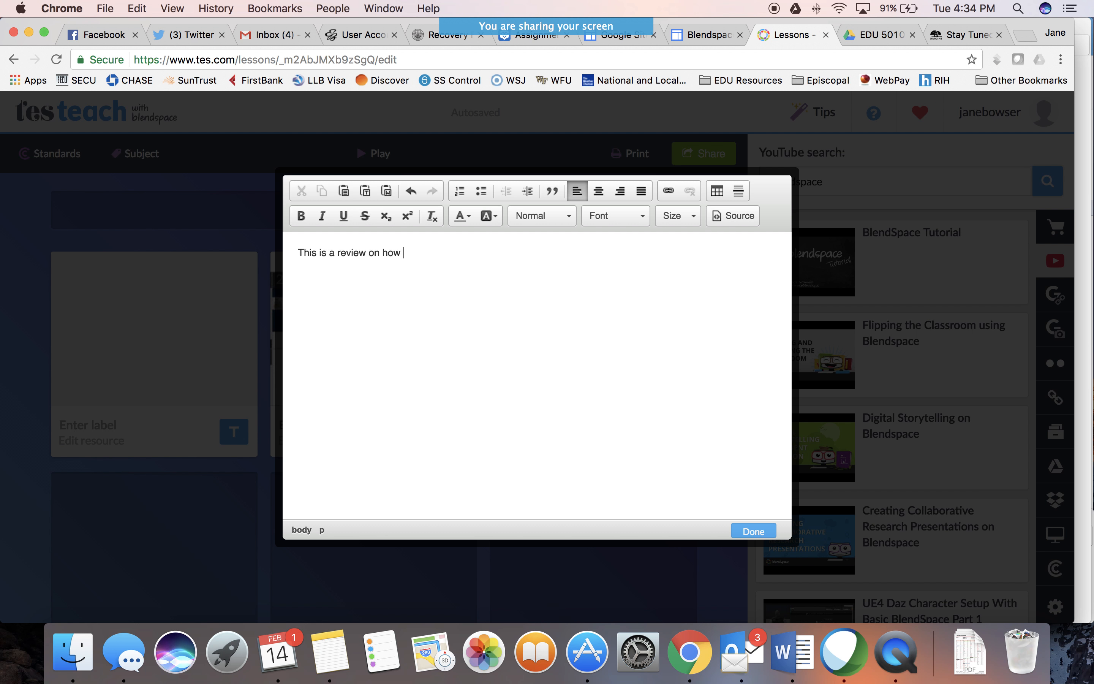
{"action": "type", "text": " to use Blendspace to make "}
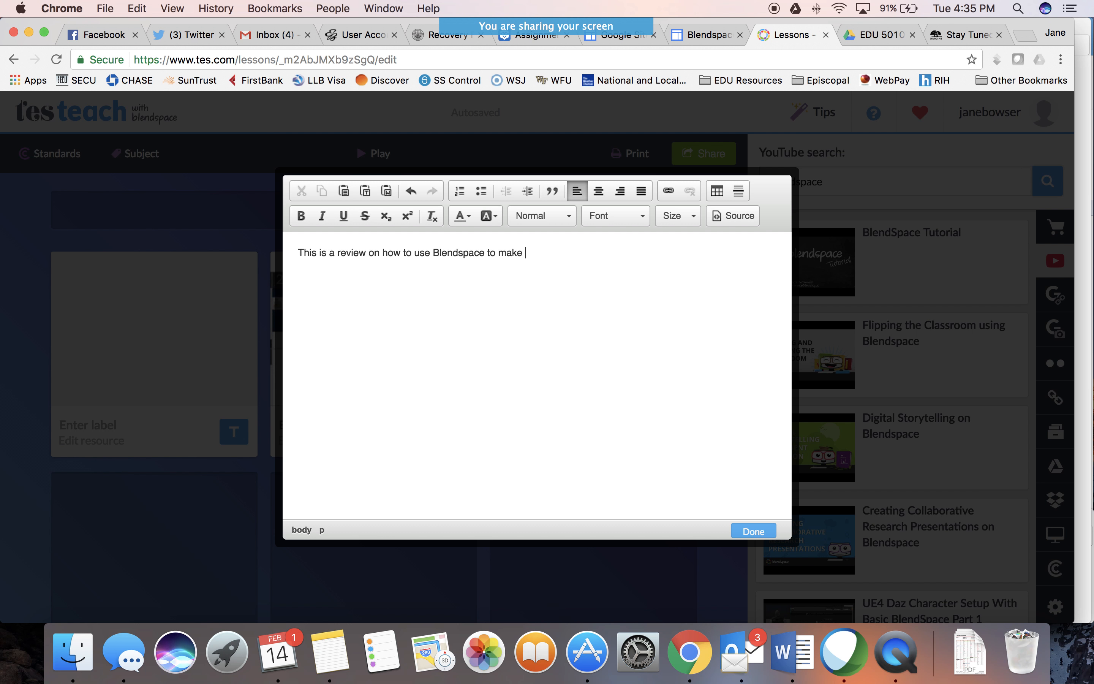
{"action": "type", "text": "an awesome presentation!"}
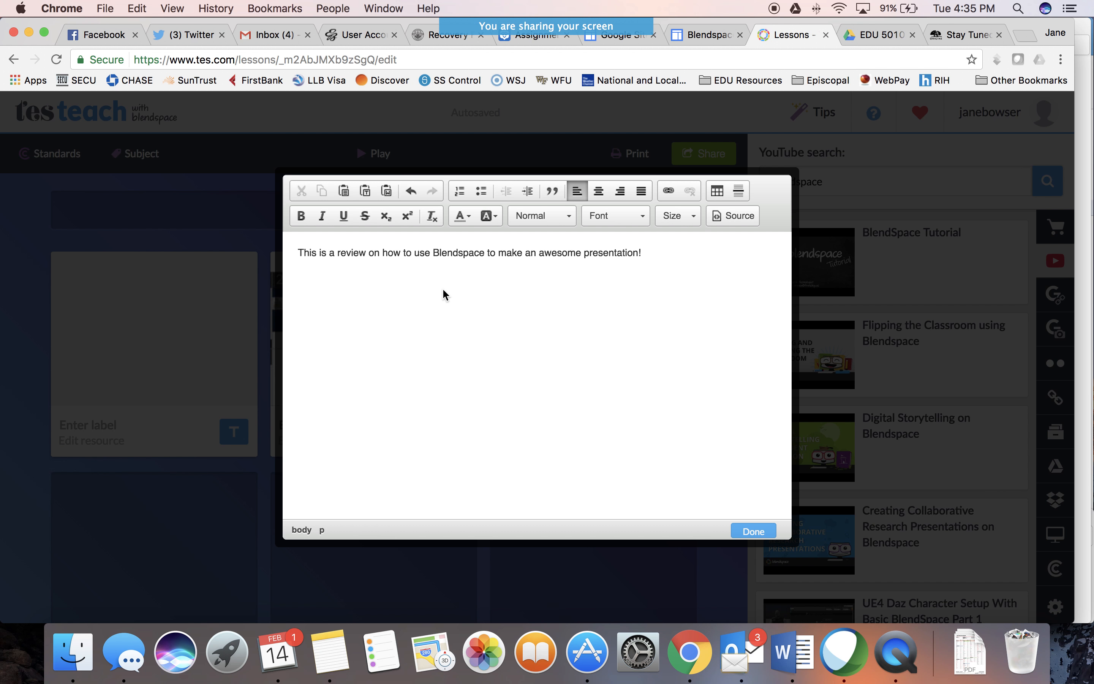
Format the whole review sentence in Comic Sans MS at size 14
{"action": "left_click", "coordinate": [298, 254]}
{"action": "left_click_drag", "start_coordinate": [298, 254], "coordinate": [674, 262]}
{"action": "left_click", "coordinate": [617, 218]}
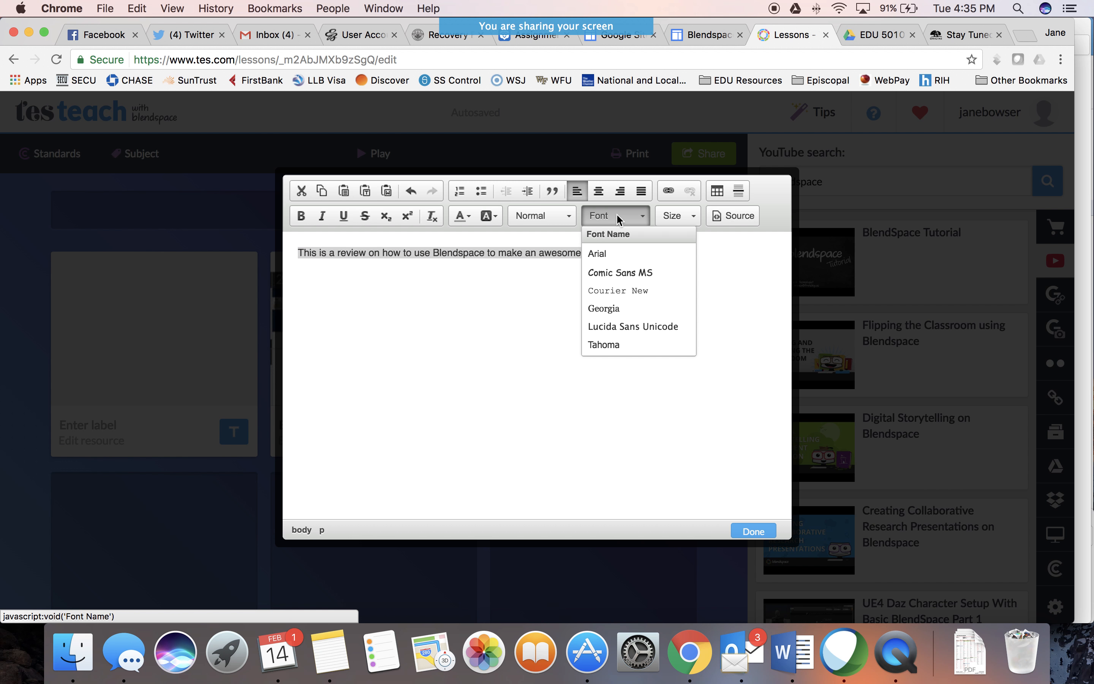
{"action": "left_click", "coordinate": [623, 273]}
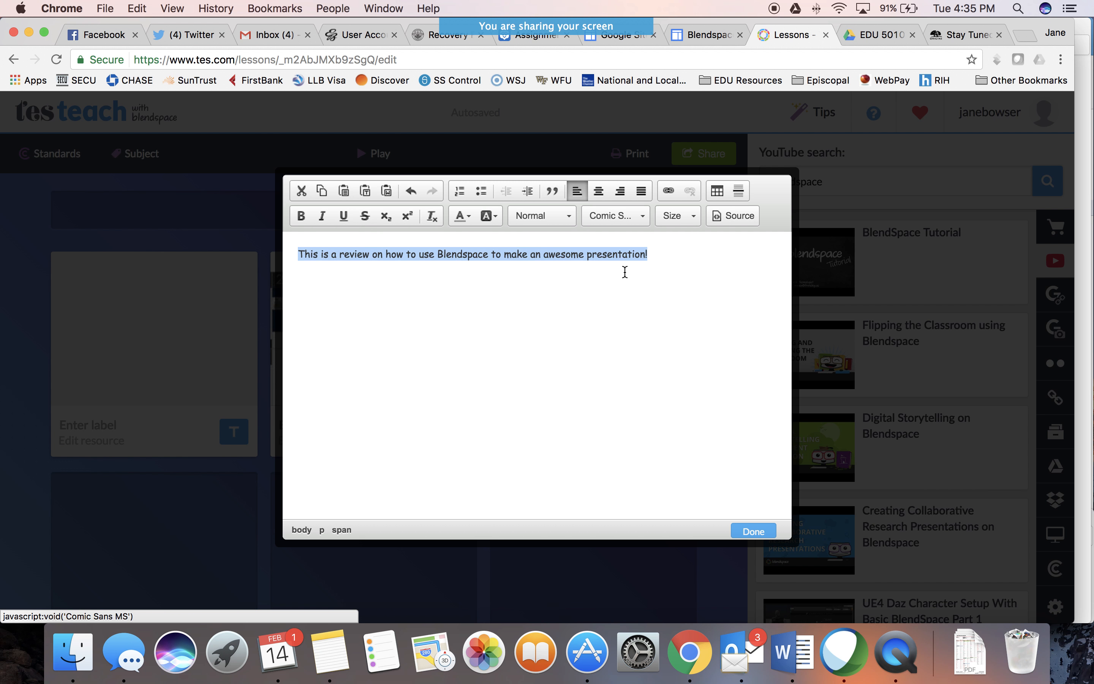
{"action": "left_click", "coordinate": [688, 217]}
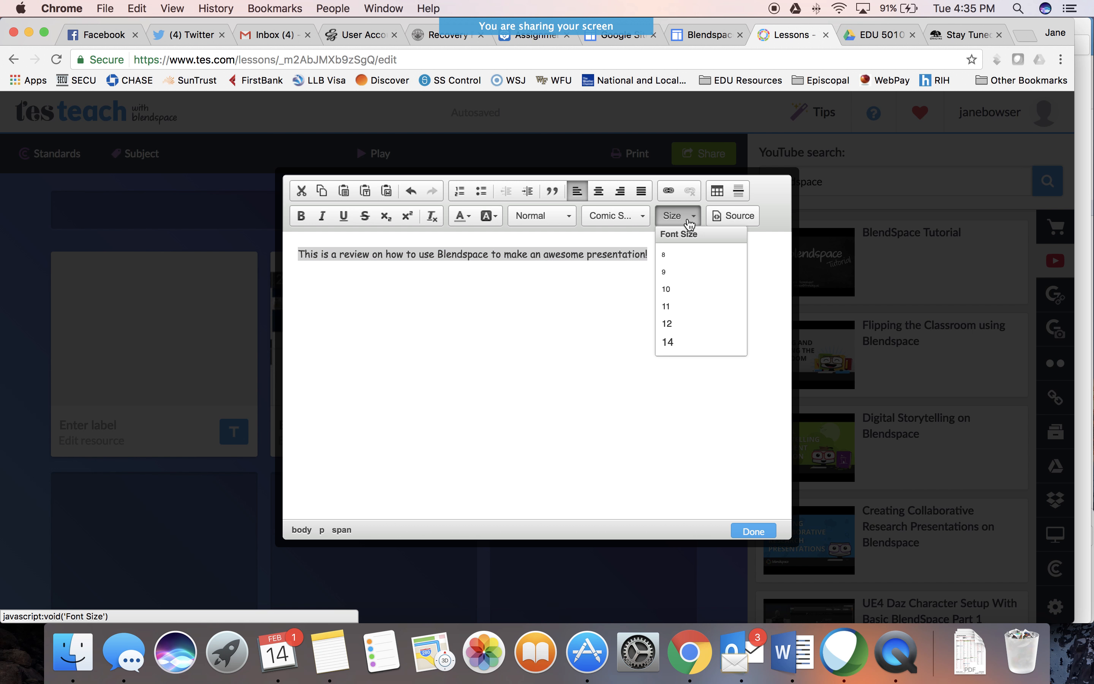
{"action": "left_click", "coordinate": [677, 344]}
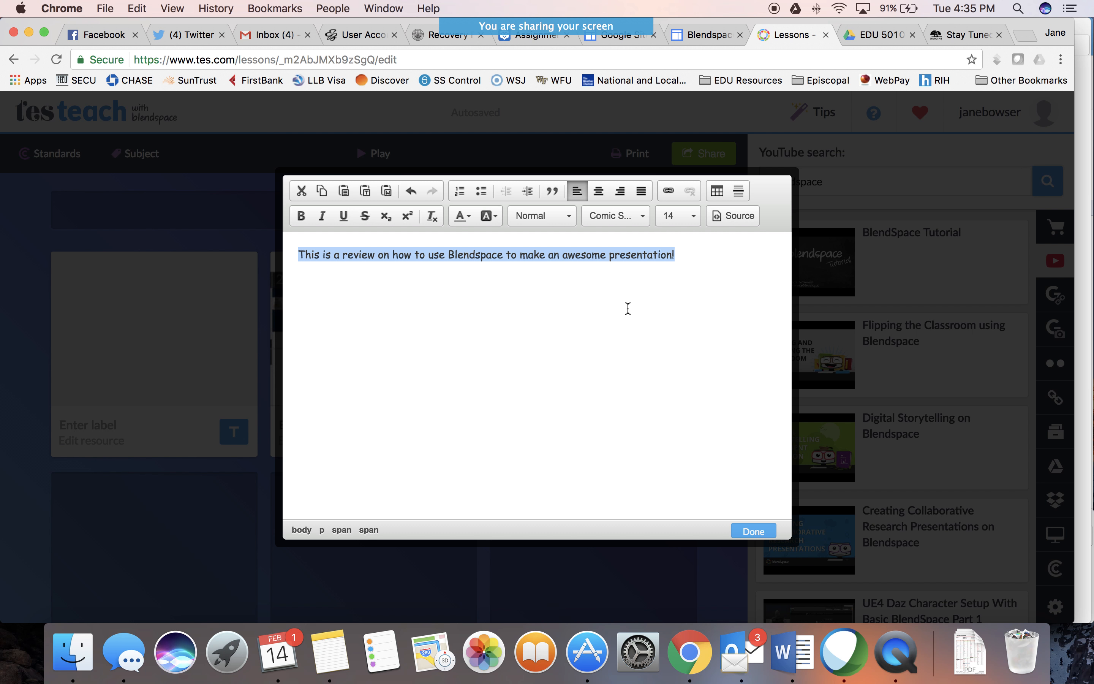
Make the selected review sentence bold and colour it red
{"action": "left_click", "coordinate": [300, 216]}
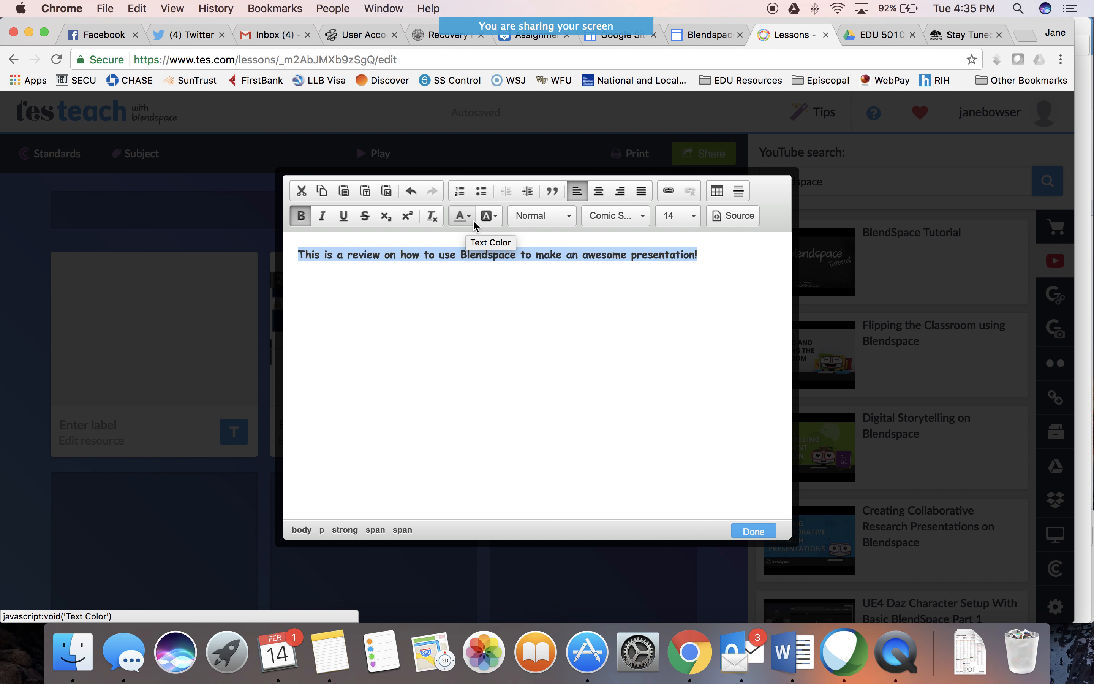
{"action": "left_click", "coordinate": [461, 216]}
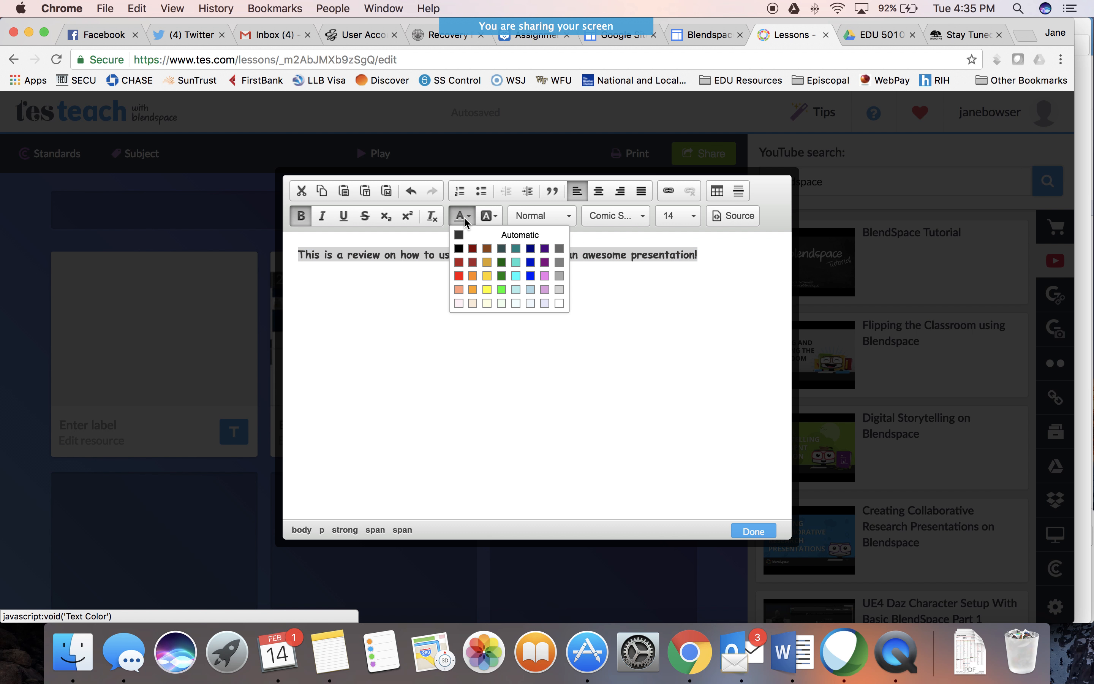
{"action": "left_click", "coordinate": [459, 277]}
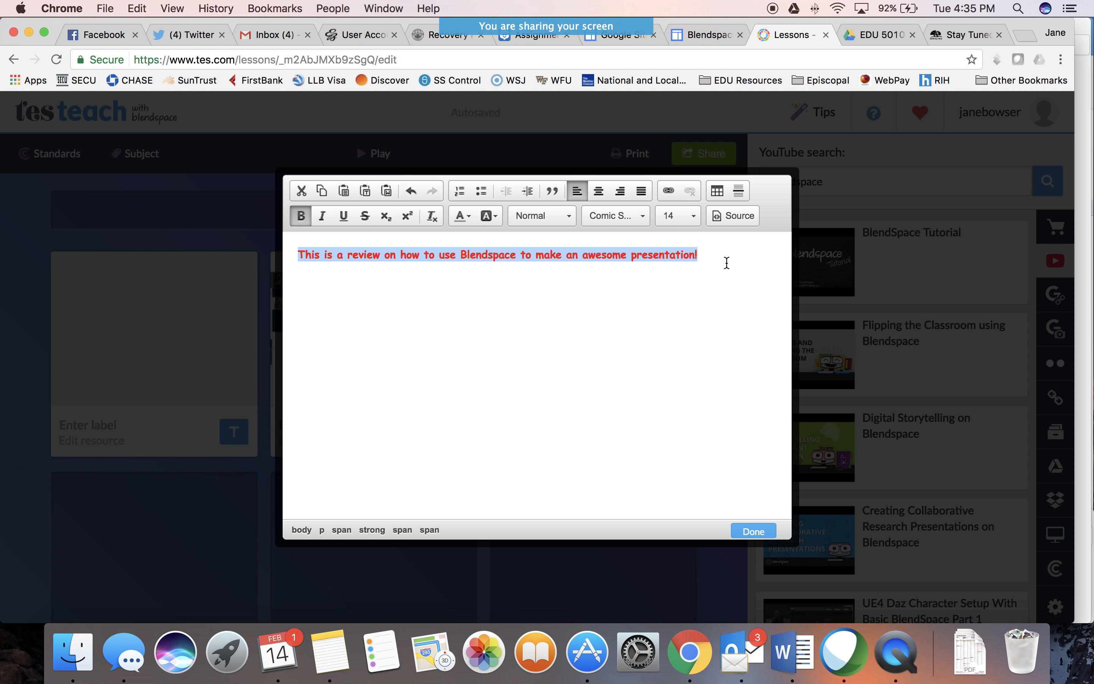
Enlarge the review sentence to font size 26 and save the text resource
{"action": "left_click", "coordinate": [684, 216]}
{"action": "scroll", "coordinate": [691, 330], "scroll_direction": "down", "scroll_amount": 3}
{"action": "left_click", "coordinate": [690, 311]}
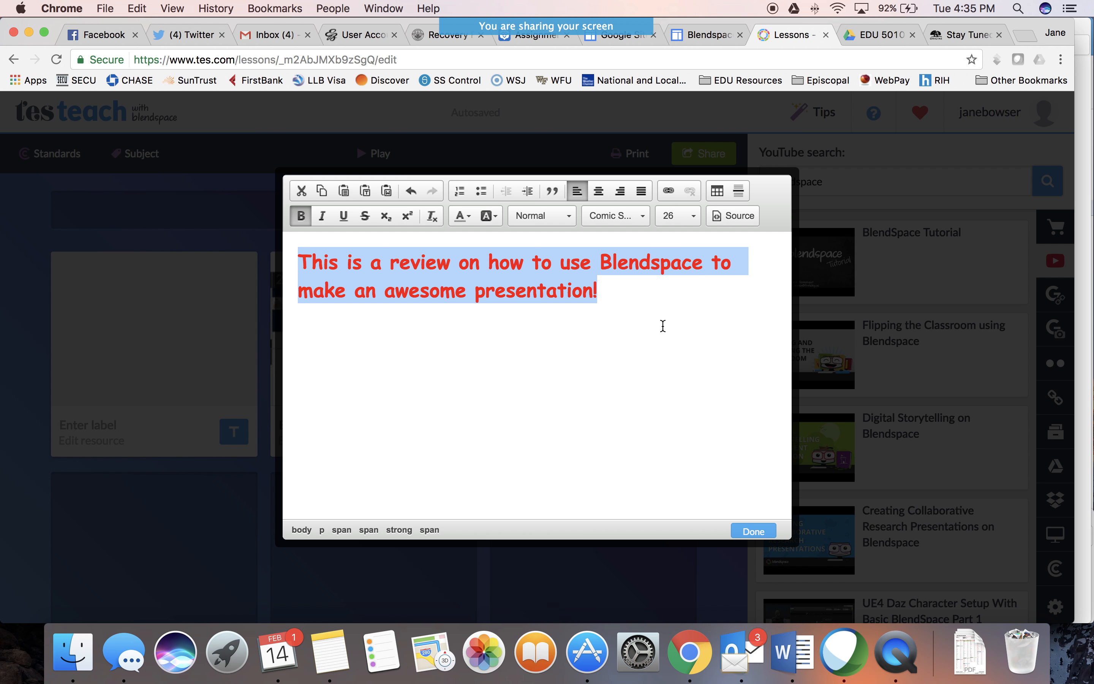
{"action": "left_click", "coordinate": [663, 326]}
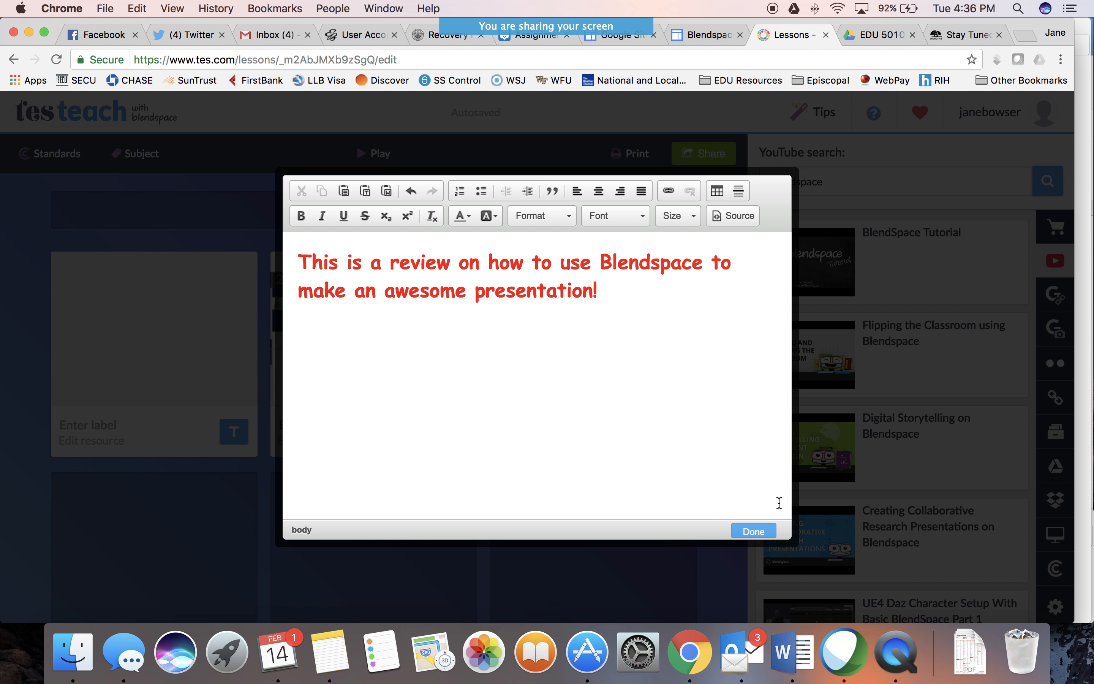
{"action": "left_click", "coordinate": [754, 532]}
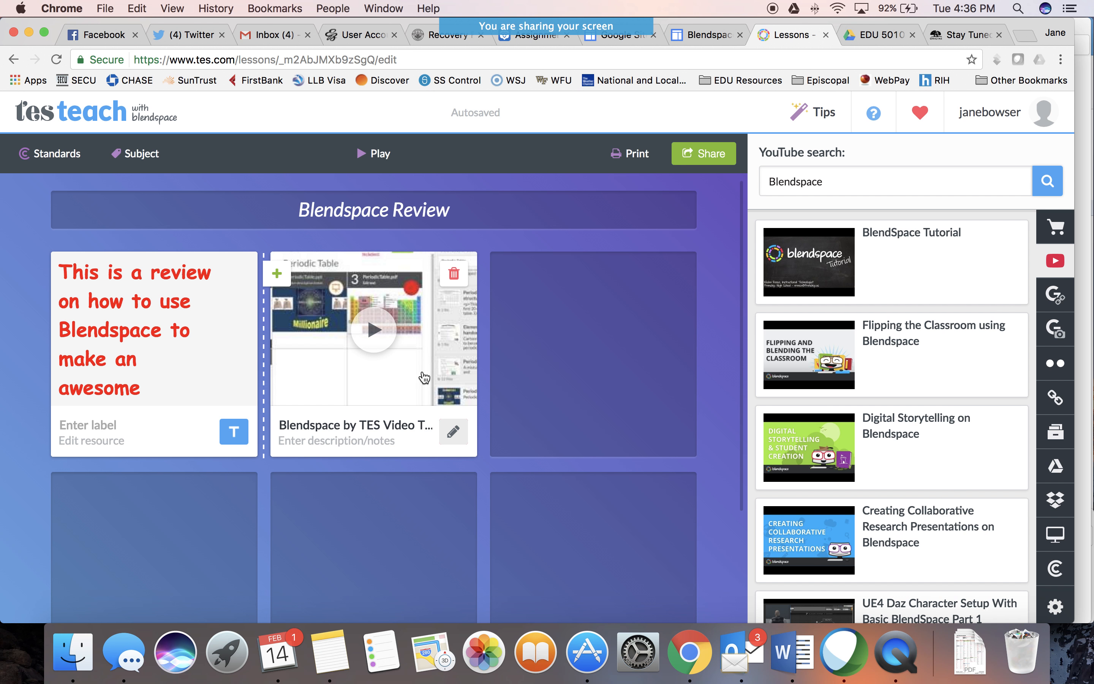
From the Google web results for Blendspace, add the iTunes "TES Teach with Blendspace - Lesson Resource" page to the third tile
{"action": "left_click", "coordinate": [1058, 297]}
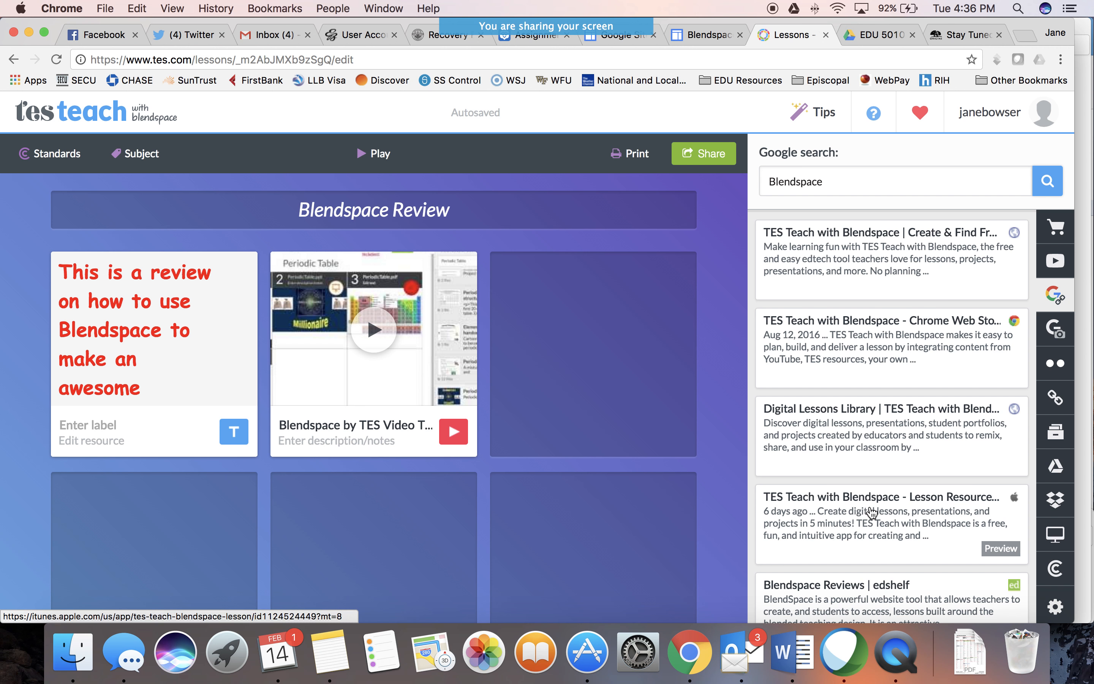
{"action": "left_click_drag", "start_coordinate": [872, 512], "coordinate": [591, 359]}
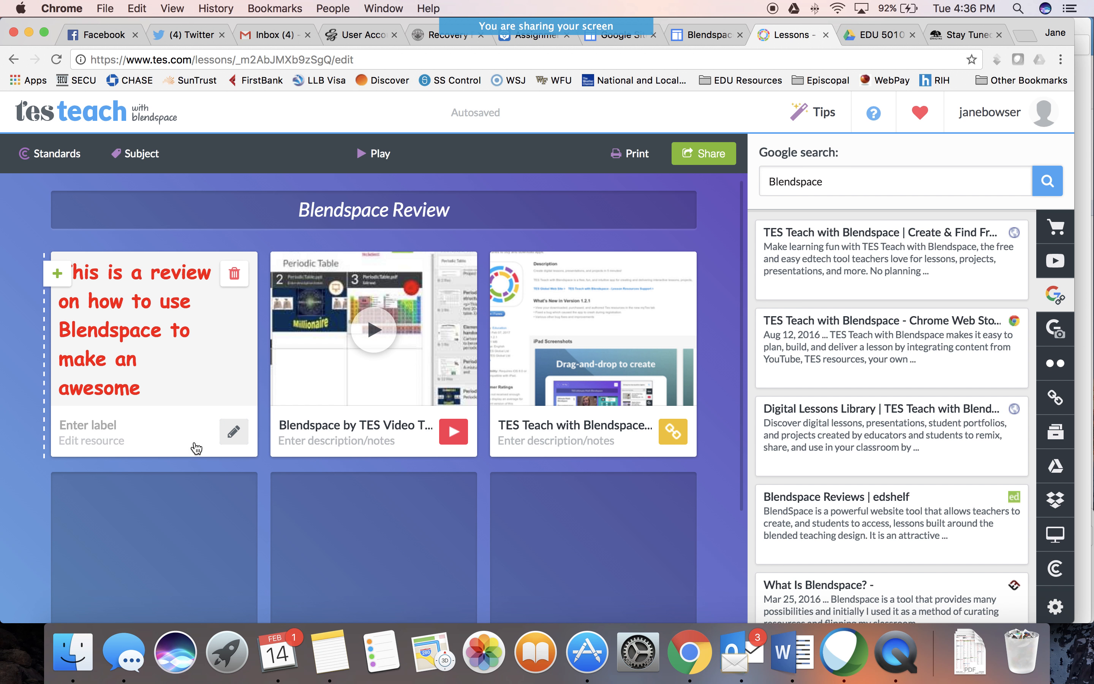
Label the text tile "Introduction", leaving its text content as it is
{"action": "left_click", "coordinate": [99, 431]}
{"action": "type", "text": "Introduction"}
{"action": "left_click", "coordinate": [111, 443]}
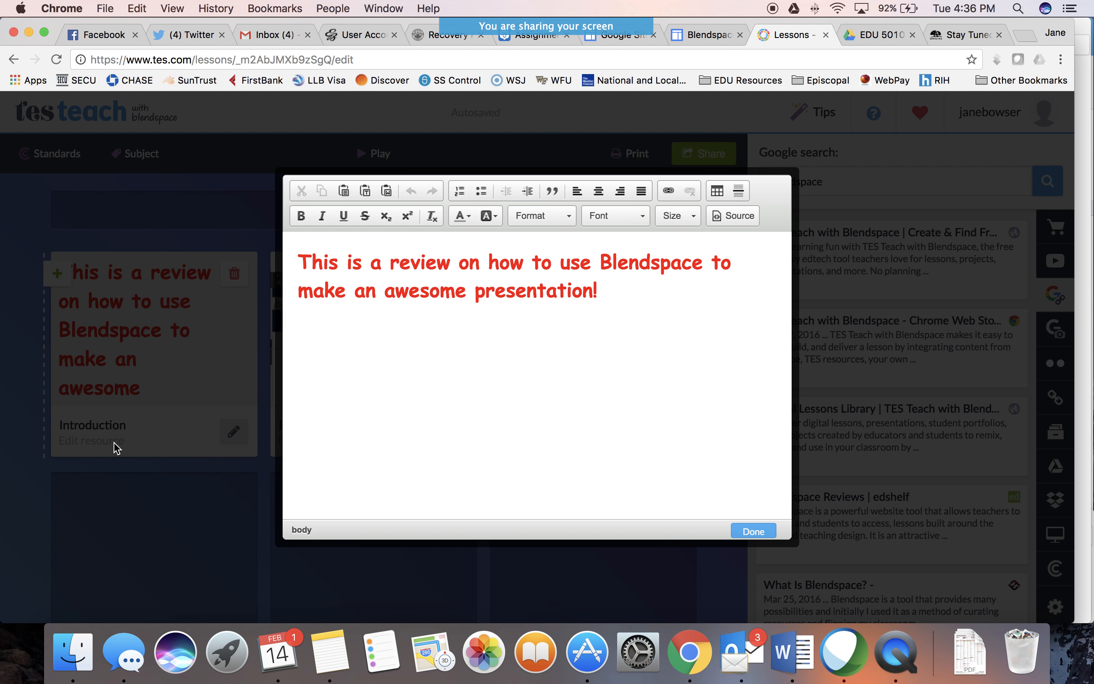
{"action": "left_click", "coordinate": [753, 531]}
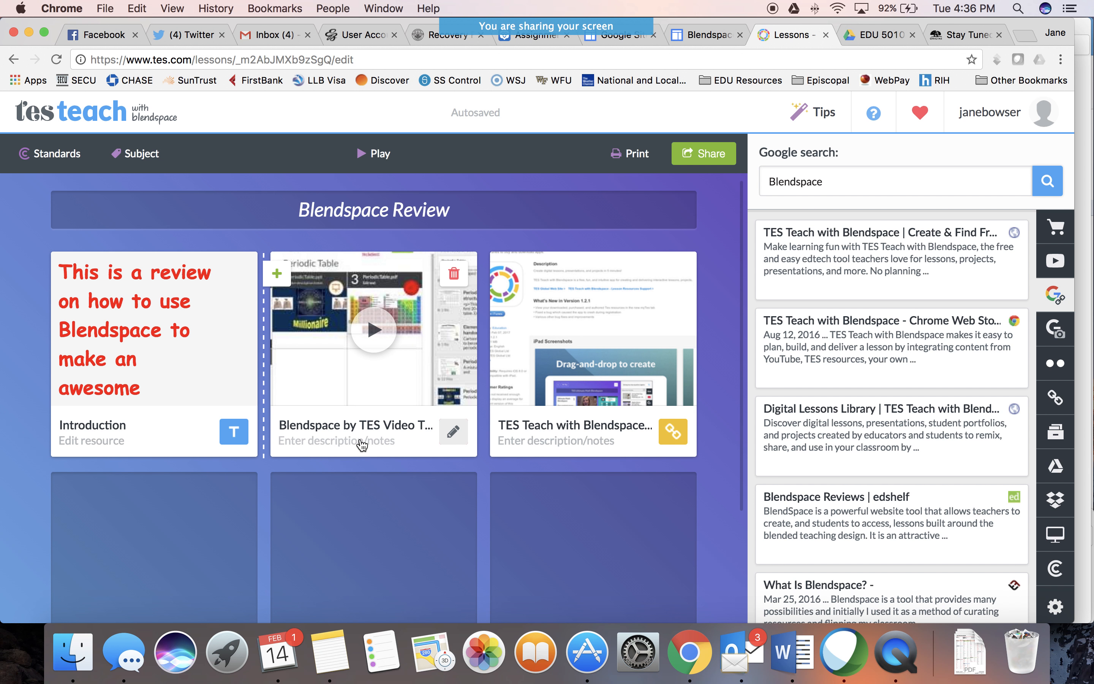
Add the description "Tutorial" to the video tour tile
{"action": "left_click", "coordinate": [363, 442]}
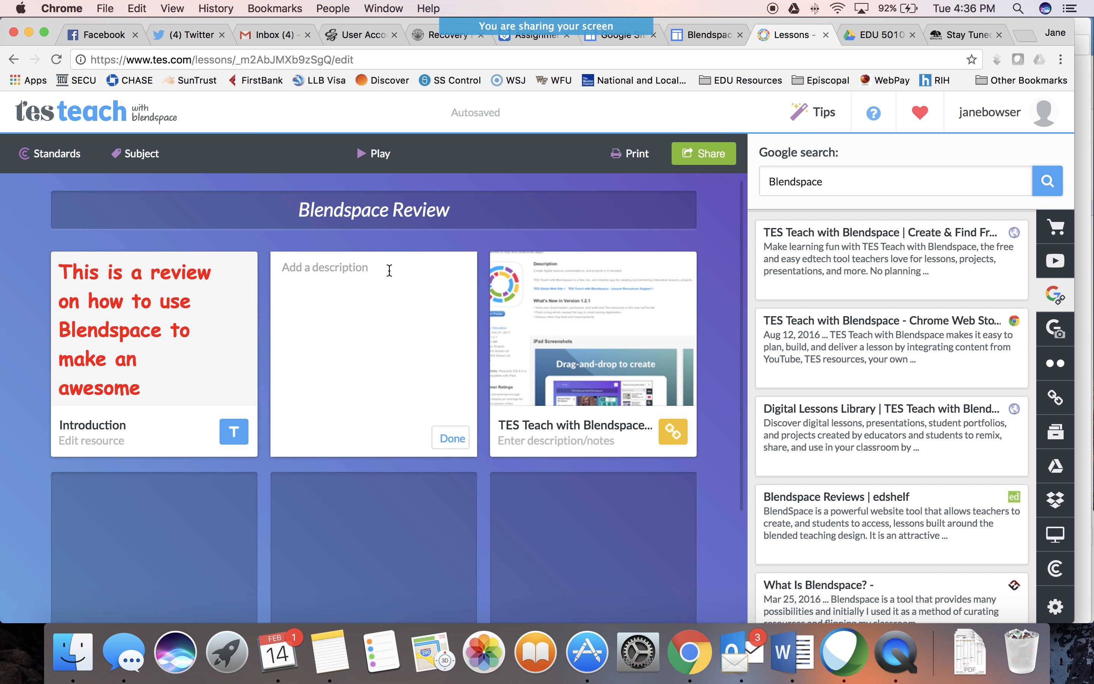
{"action": "type", "text": "Tutorial"}
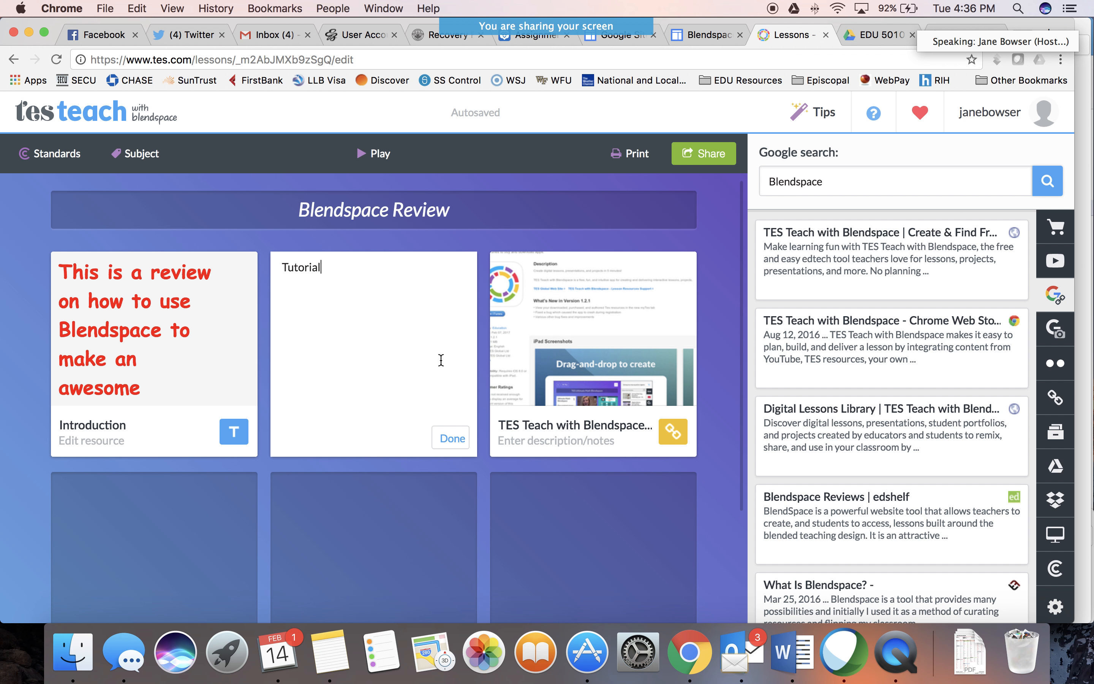
{"action": "left_click", "coordinate": [453, 438]}
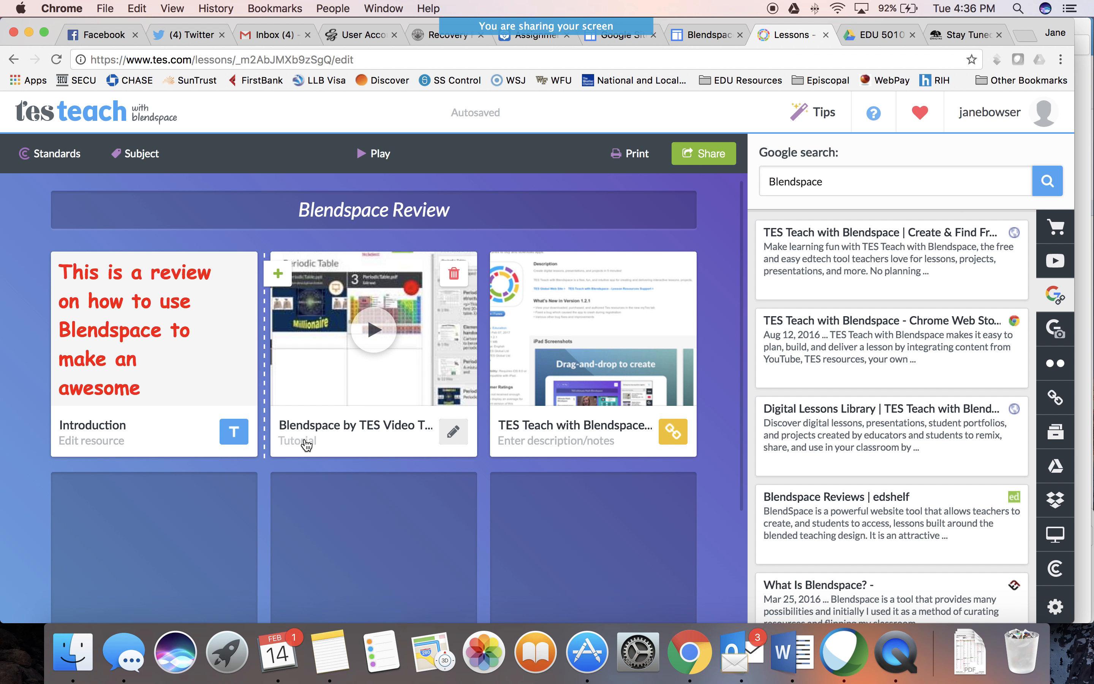
Add the description "Lesson Ideas" to the TES Teach web link tile
{"action": "left_click", "coordinate": [543, 447]}
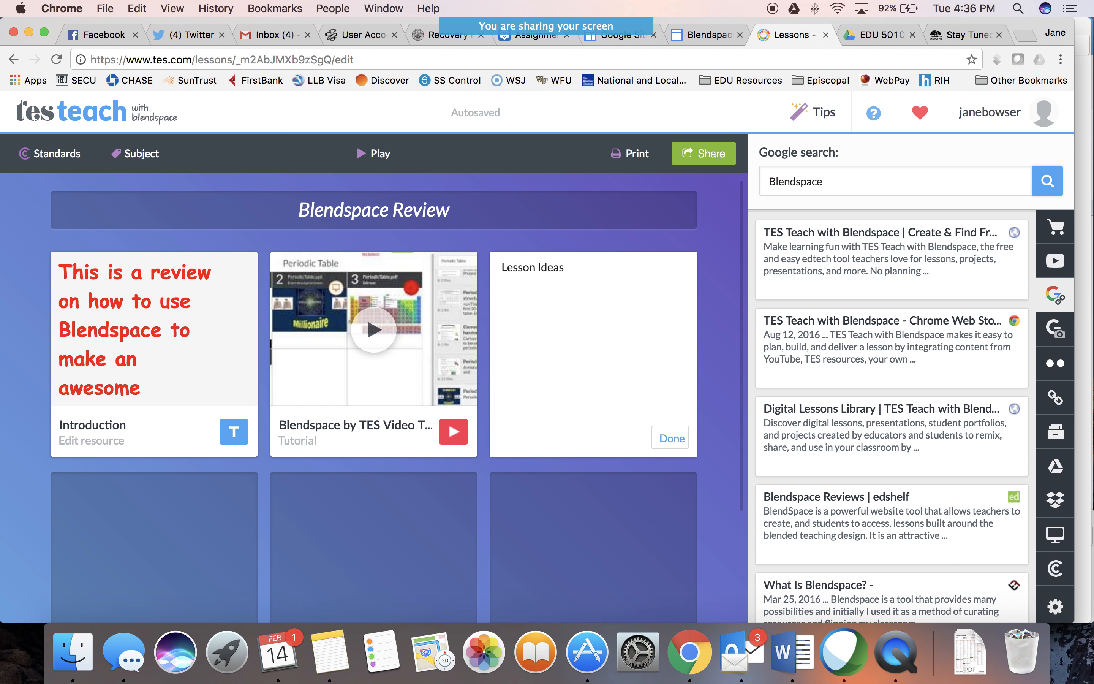
{"action": "left_click", "coordinate": [673, 438]}
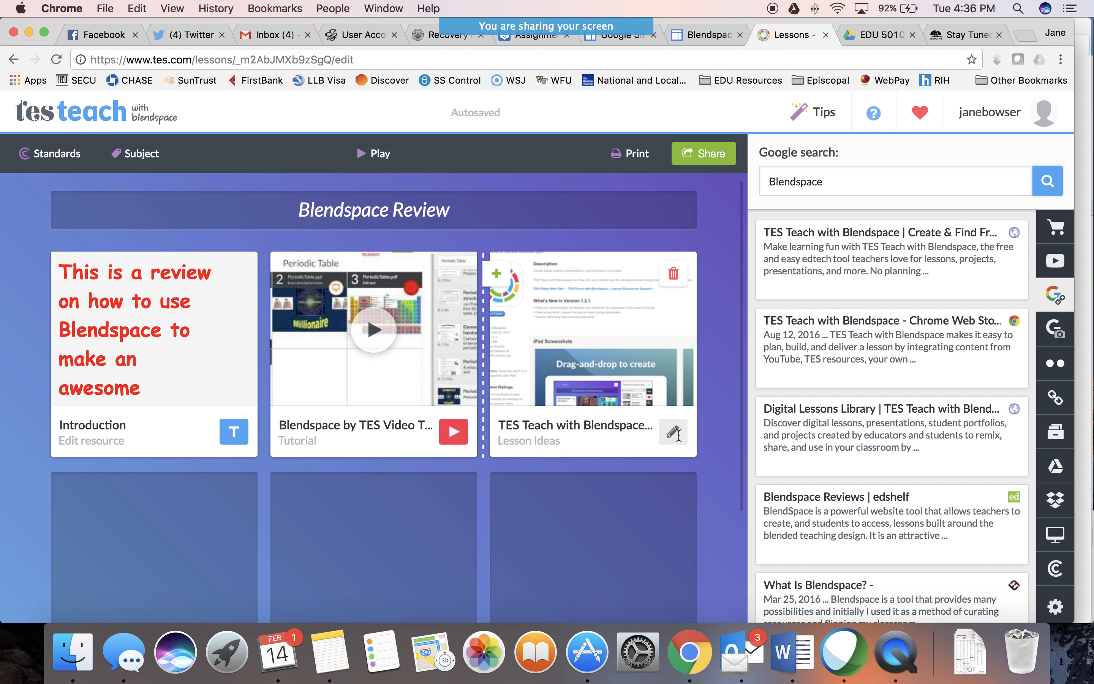
{"action": "scroll", "coordinate": [583, 364], "scroll_direction": "down", "scroll_amount": 3}
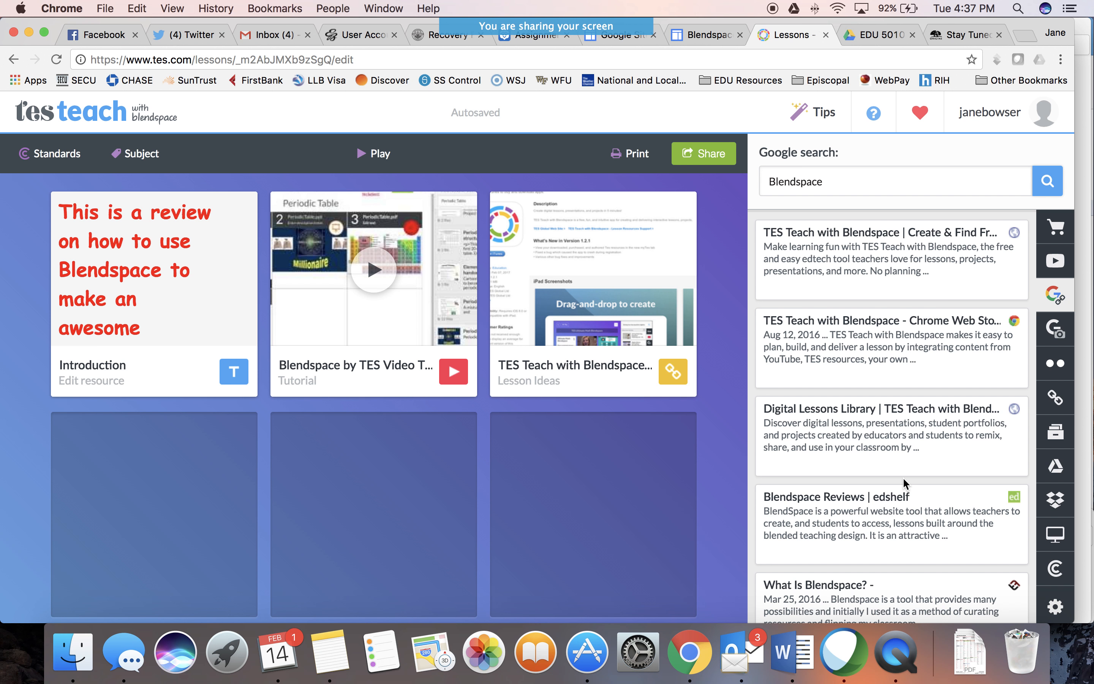
Open the Common Core standards search for the lesson
{"action": "scroll", "coordinate": [905, 483], "scroll_direction": "down", "scroll_amount": 1}
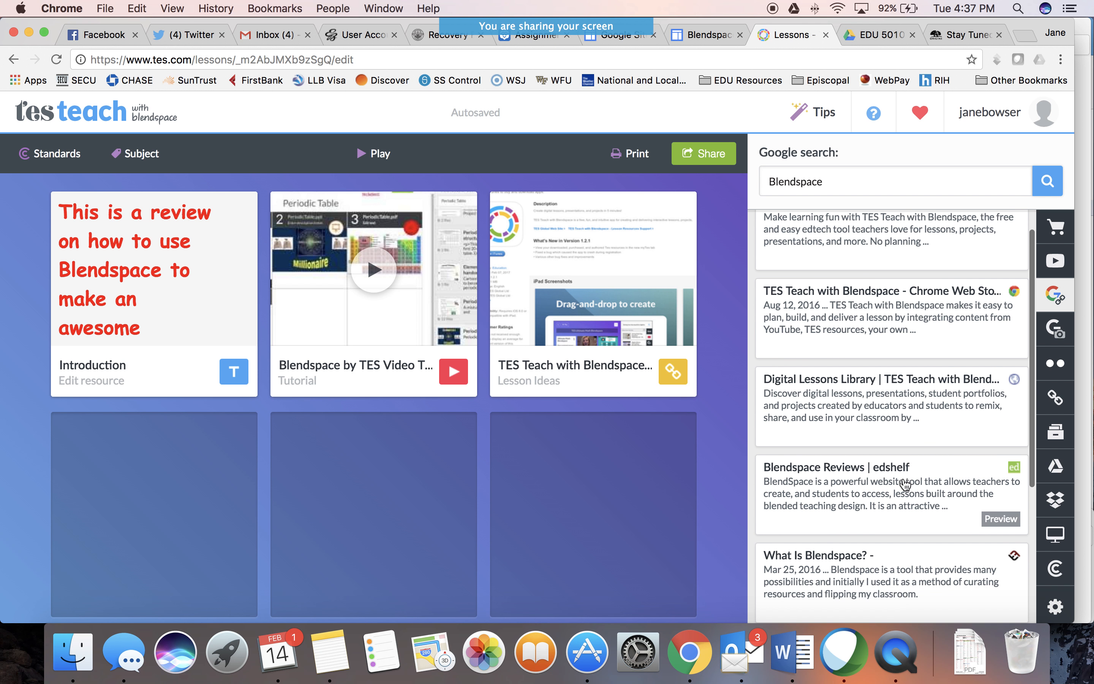
{"action": "left_click", "coordinate": [1056, 569]}
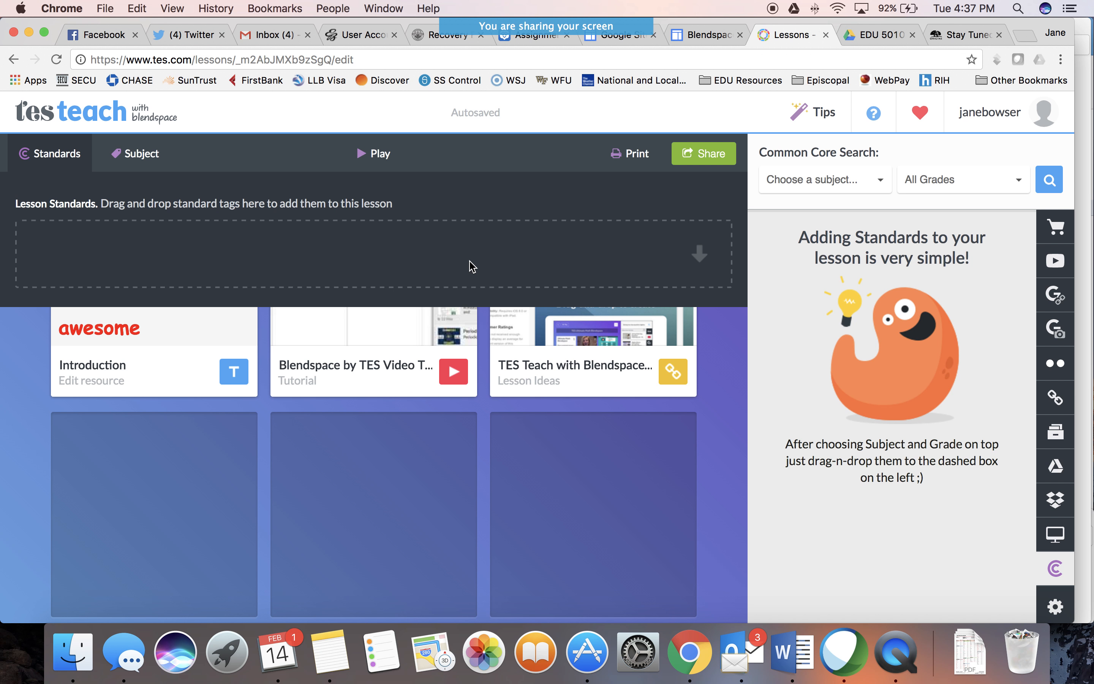
Choose Technology as the lesson's subject, set the grade level to Higher Education, and clear the Technology selection
{"action": "left_click", "coordinate": [137, 159]}
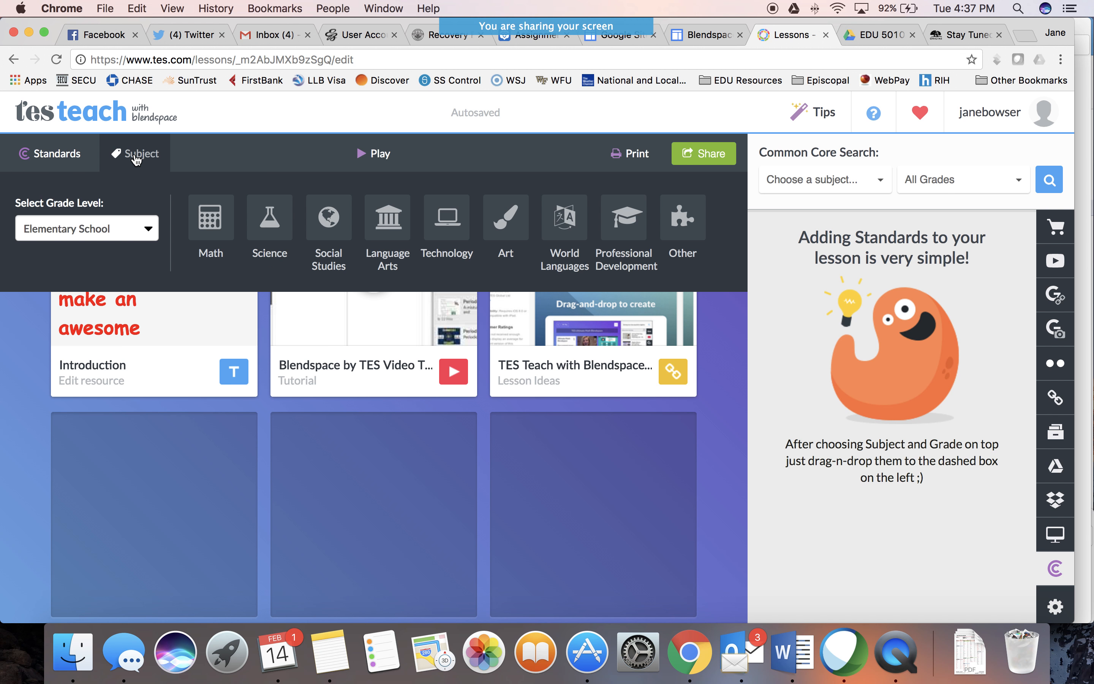
{"action": "left_click", "coordinate": [458, 232]}
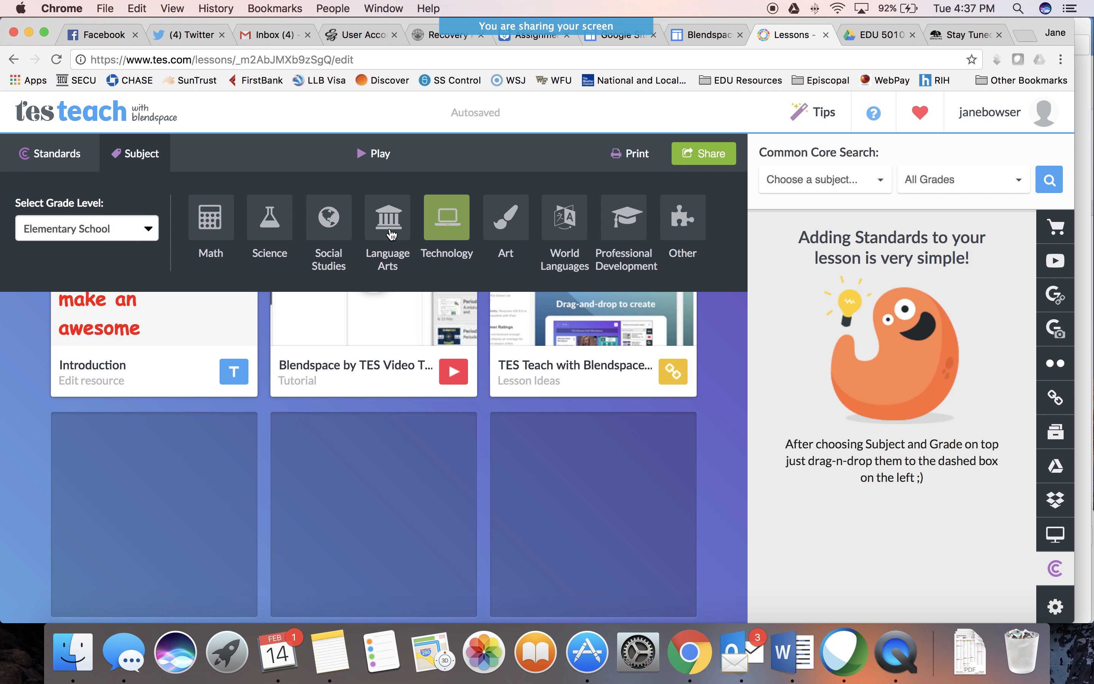
{"action": "left_click", "coordinate": [148, 229]}
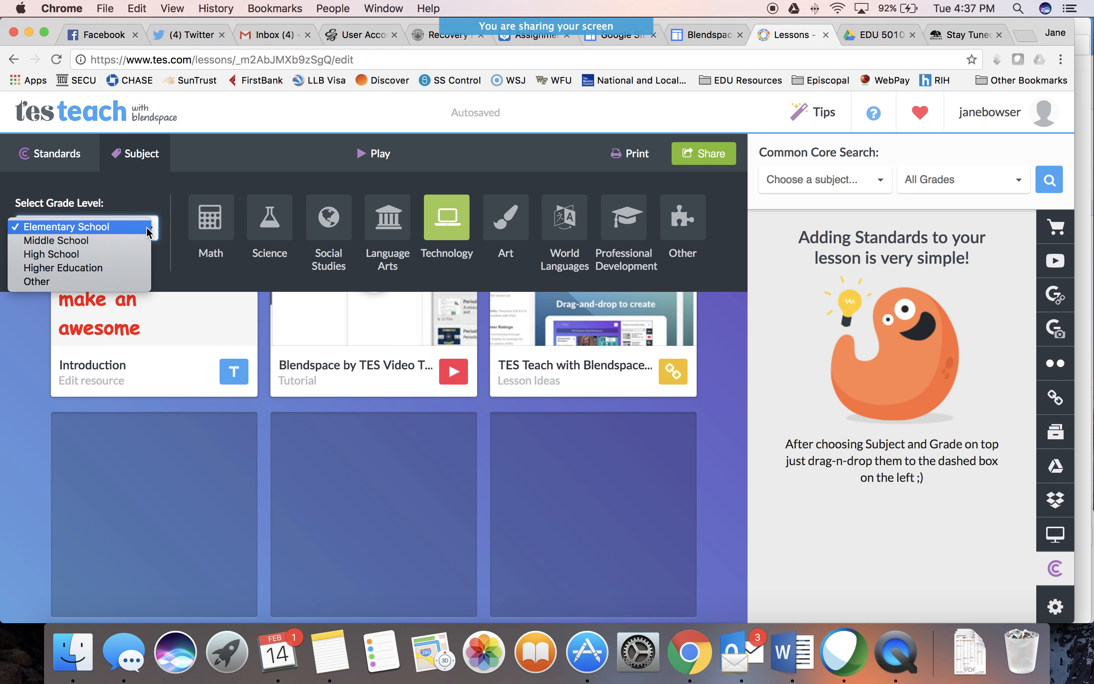
{"action": "left_click", "coordinate": [111, 268]}
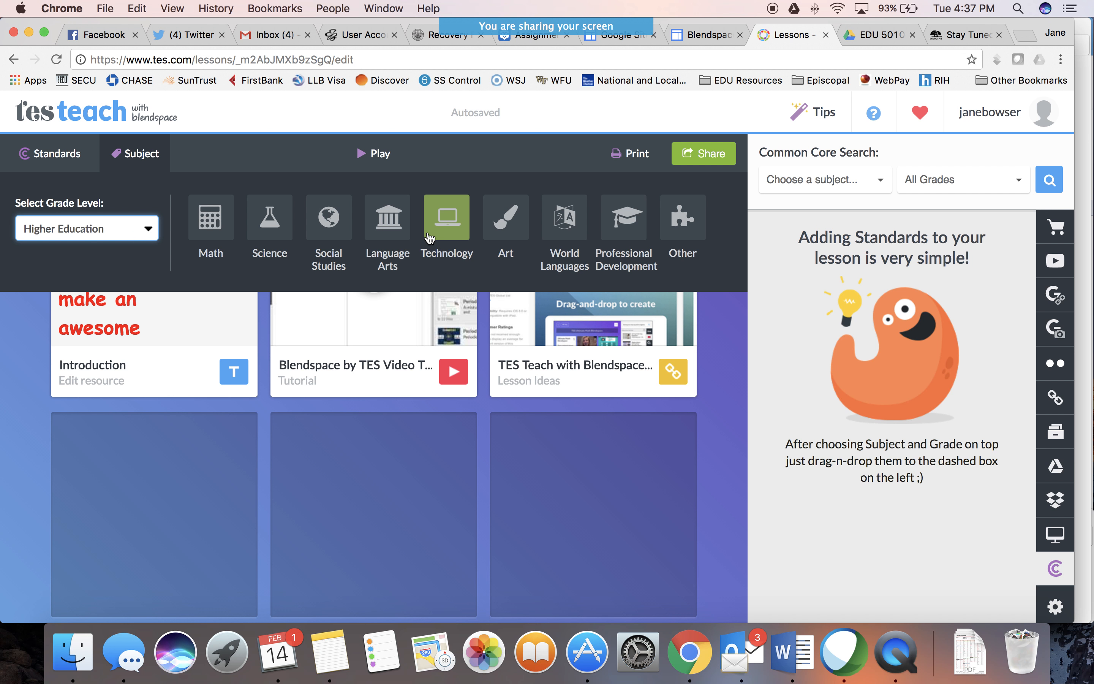
{"action": "left_click", "coordinate": [441, 237]}
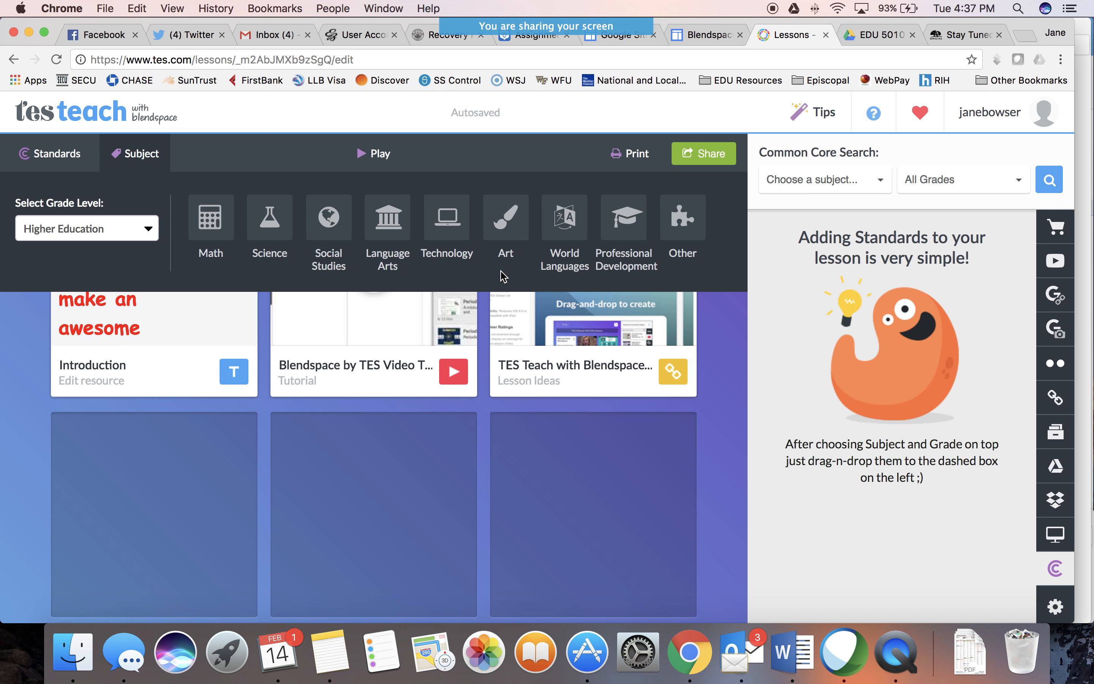
Search the Common Core standards for ELA-Literacy in 3rd Grade
{"action": "left_click", "coordinate": [820, 180]}
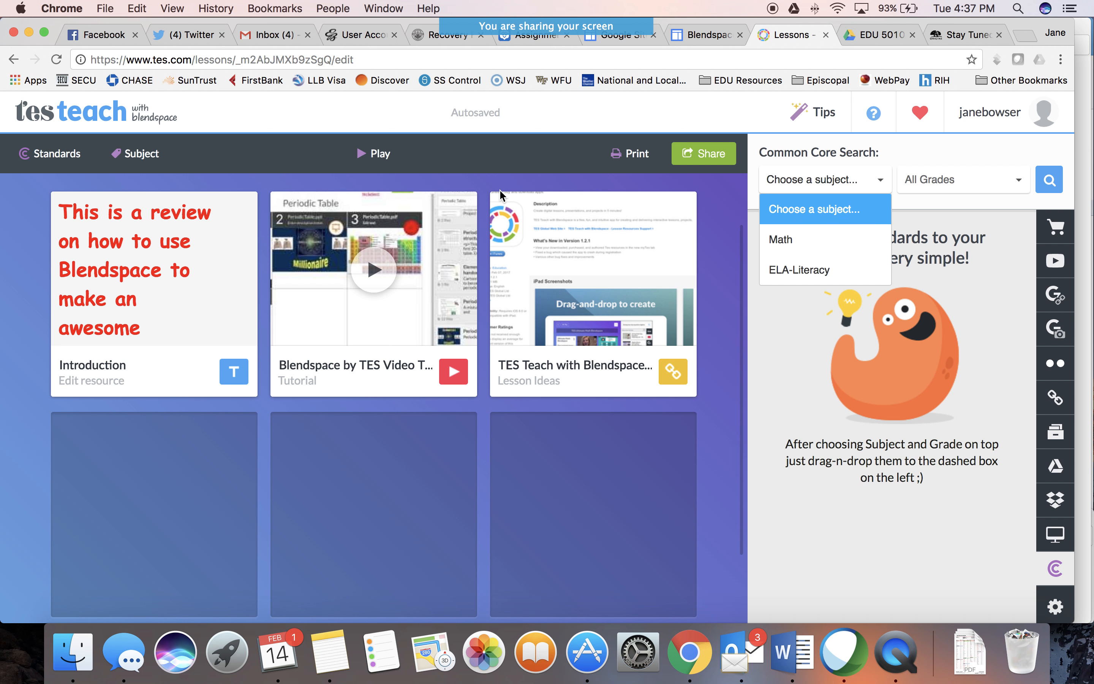
{"action": "left_click", "coordinate": [830, 273]}
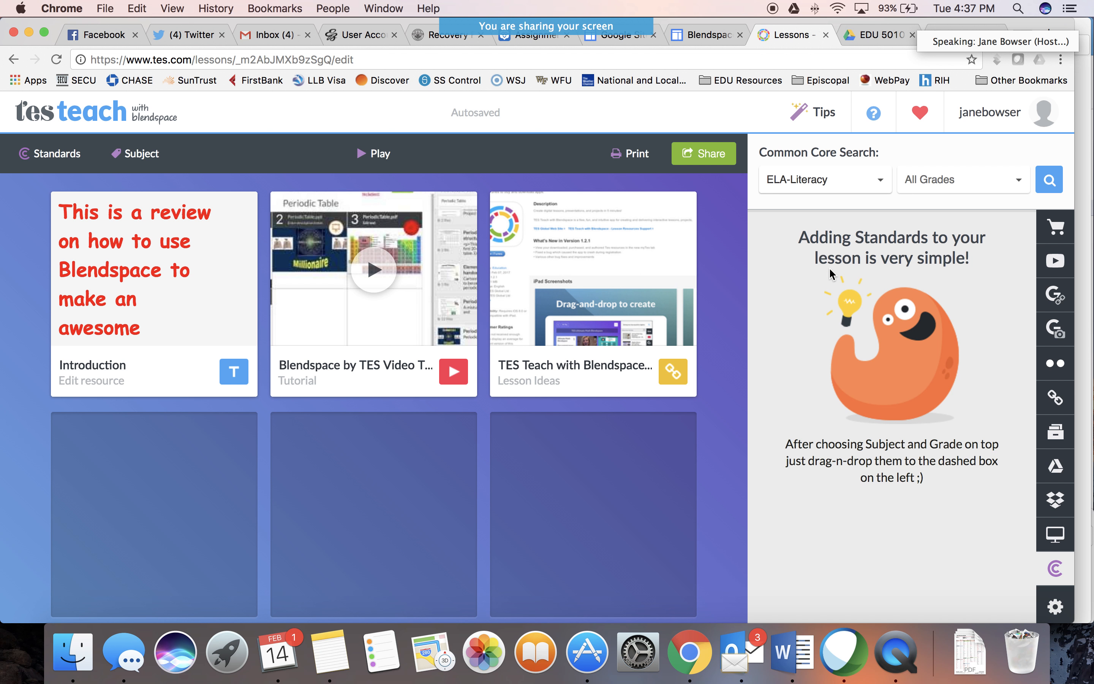
{"action": "left_click", "coordinate": [966, 185]}
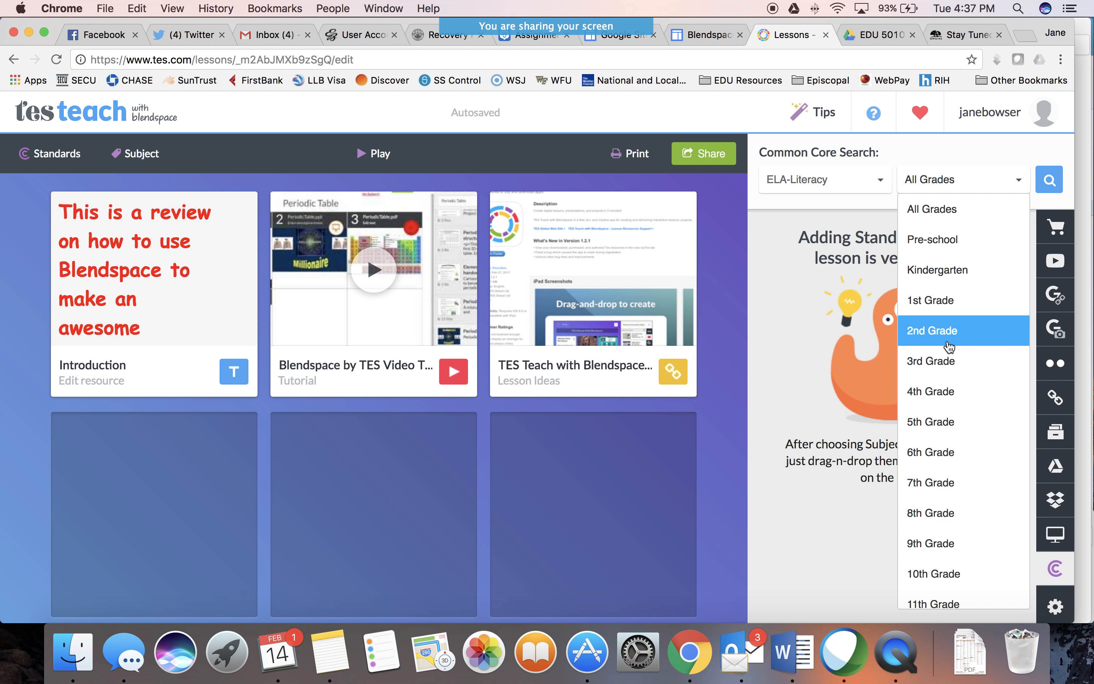
{"action": "left_click", "coordinate": [947, 365]}
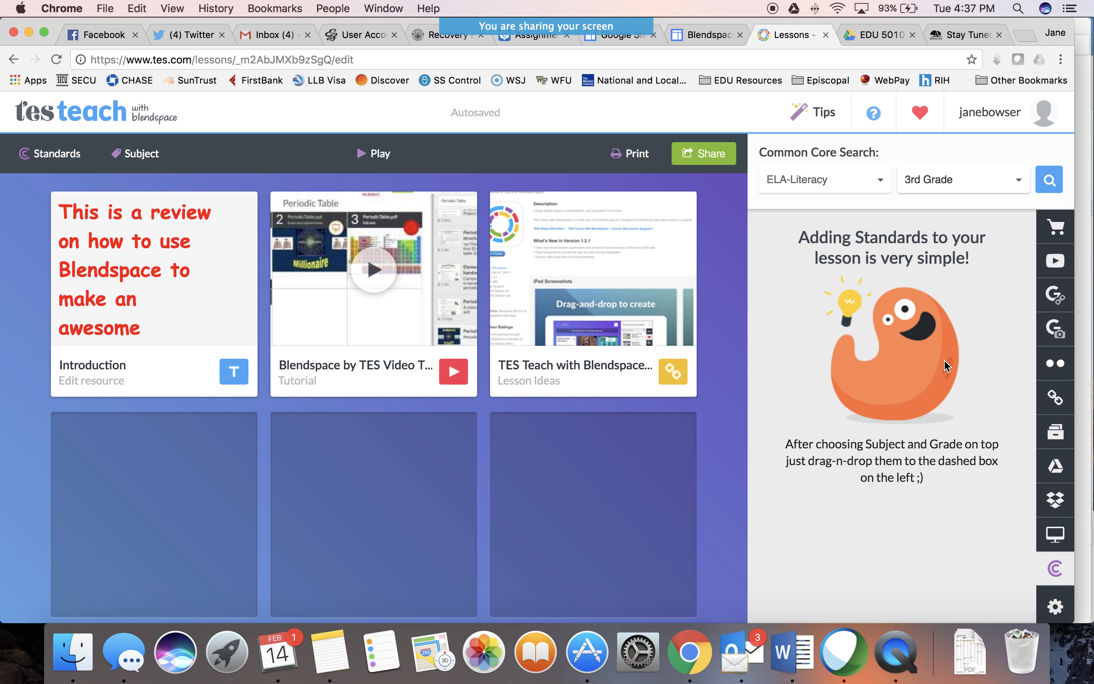
{"action": "left_click", "coordinate": [1050, 181]}
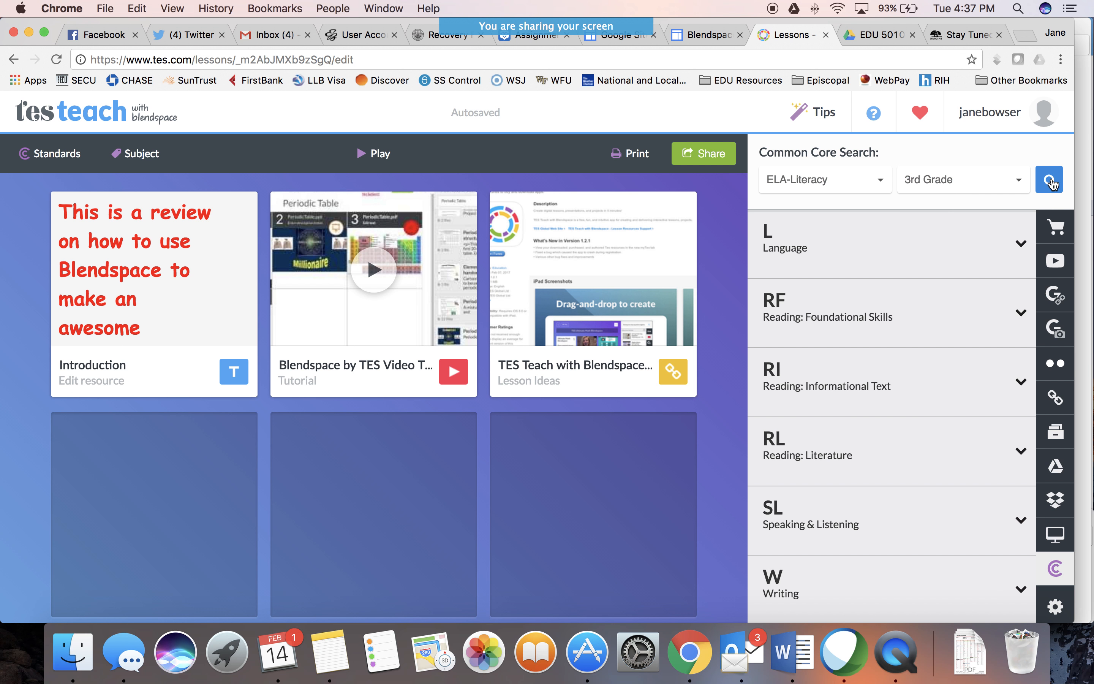
Add the Reading: Foundational Skills standard CCSS.ELA-Literacy.RF.3.3a to the lesson's standards
{"action": "left_click", "coordinate": [1022, 314]}
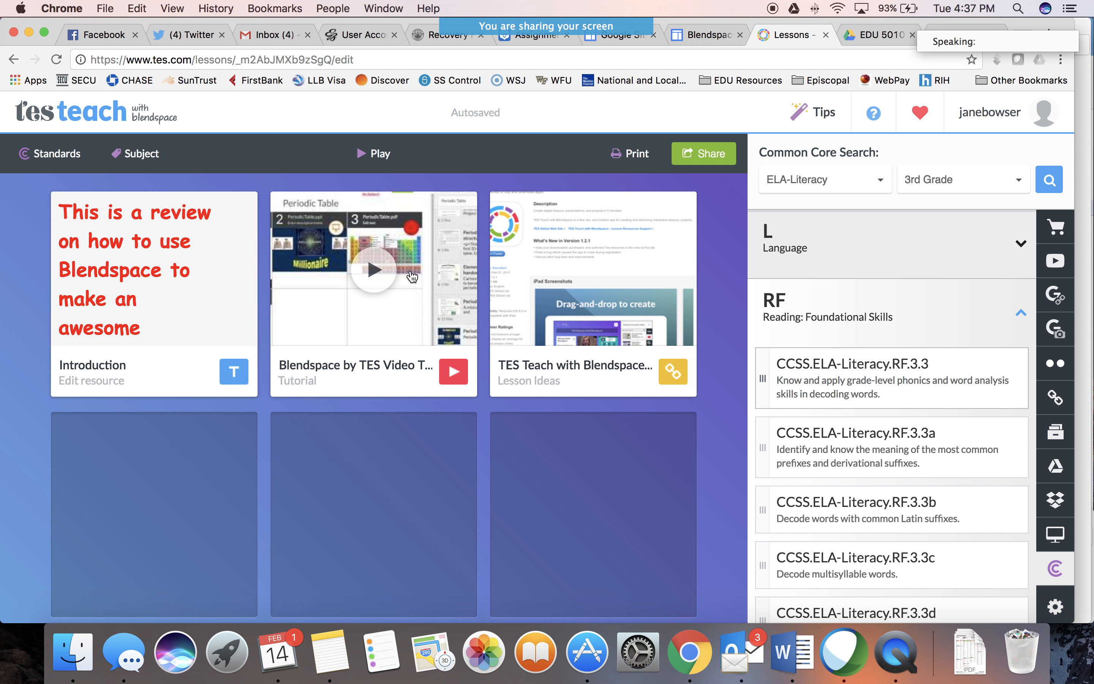
{"action": "left_click", "coordinate": [68, 156]}
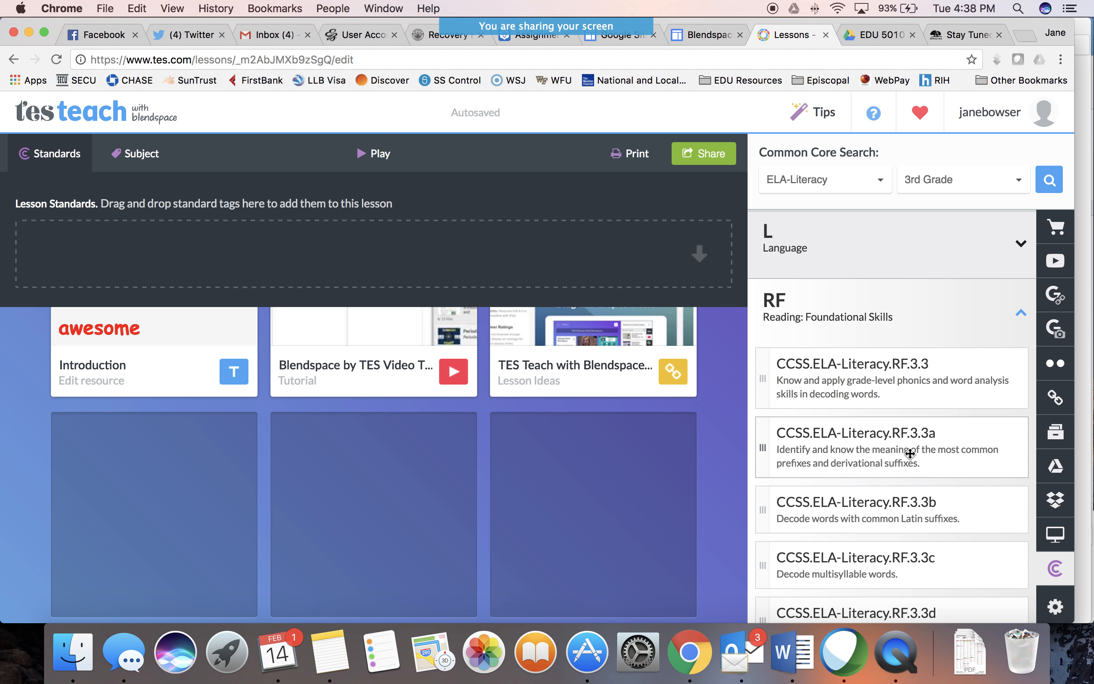
{"action": "left_click_drag", "start_coordinate": [910, 453], "coordinate": [451, 262]}
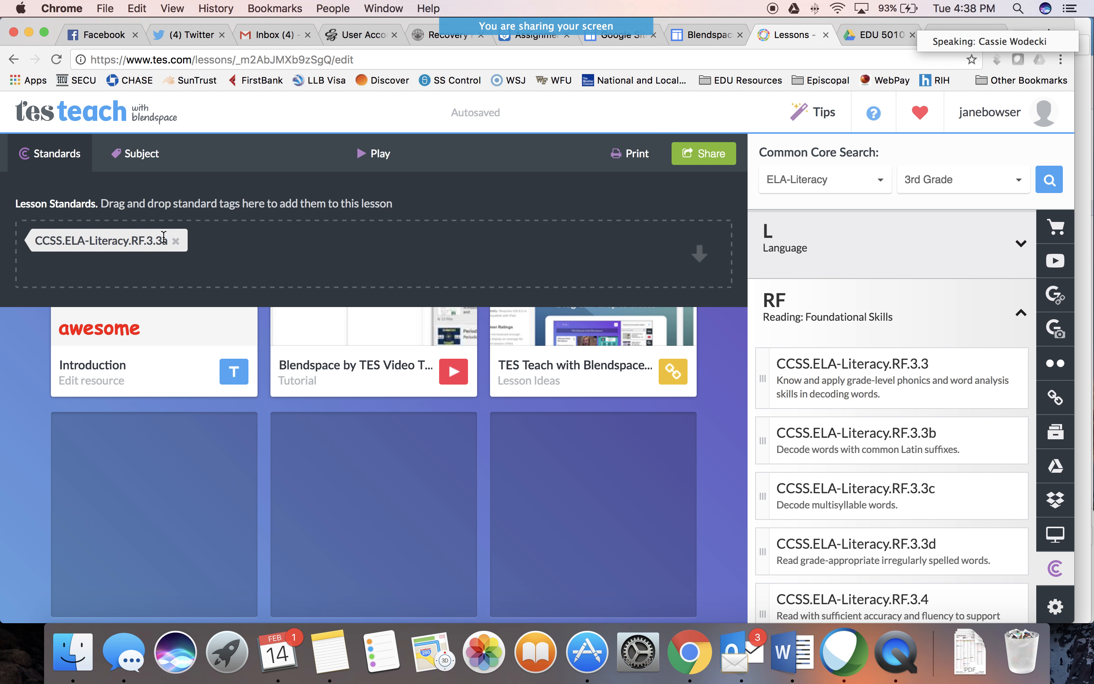
Set the lesson's grade level to Elementary School and its subject to Language Arts
{"action": "left_click", "coordinate": [140, 155]}
{"action": "left_click", "coordinate": [135, 230]}
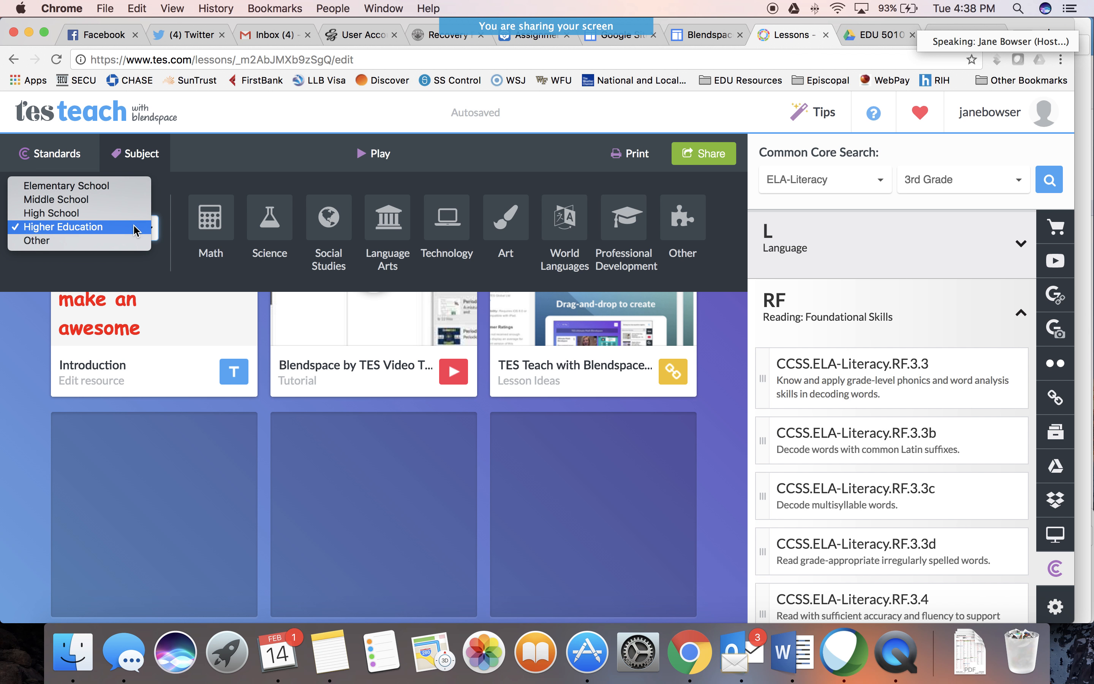
{"action": "left_click", "coordinate": [129, 192]}
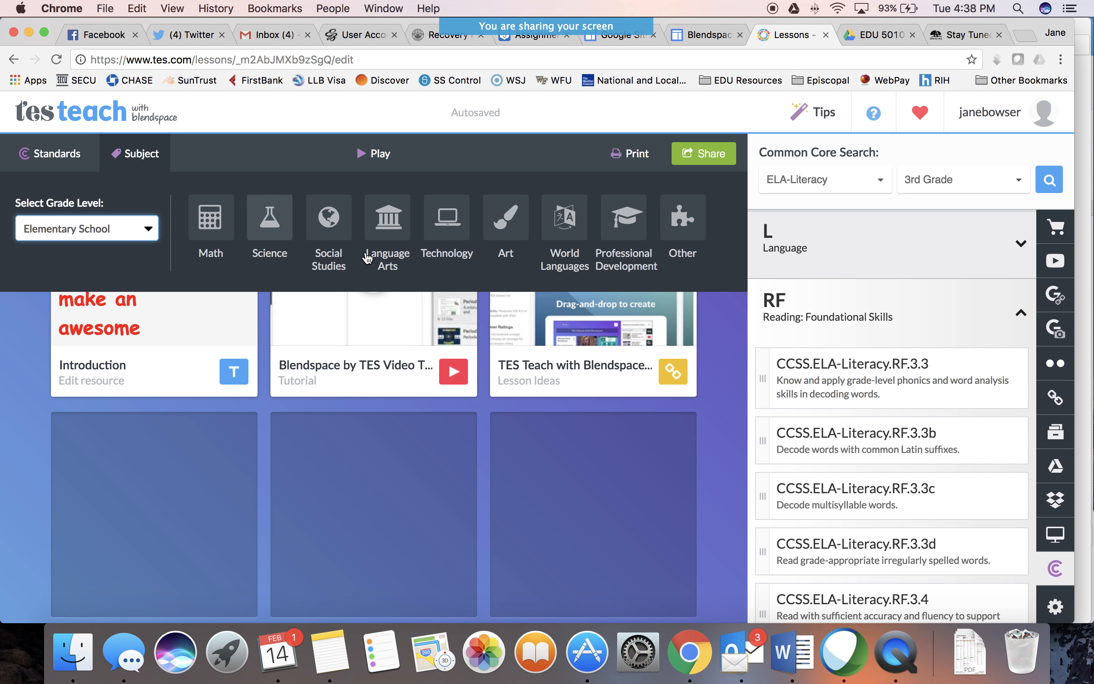
{"action": "left_click", "coordinate": [388, 232]}
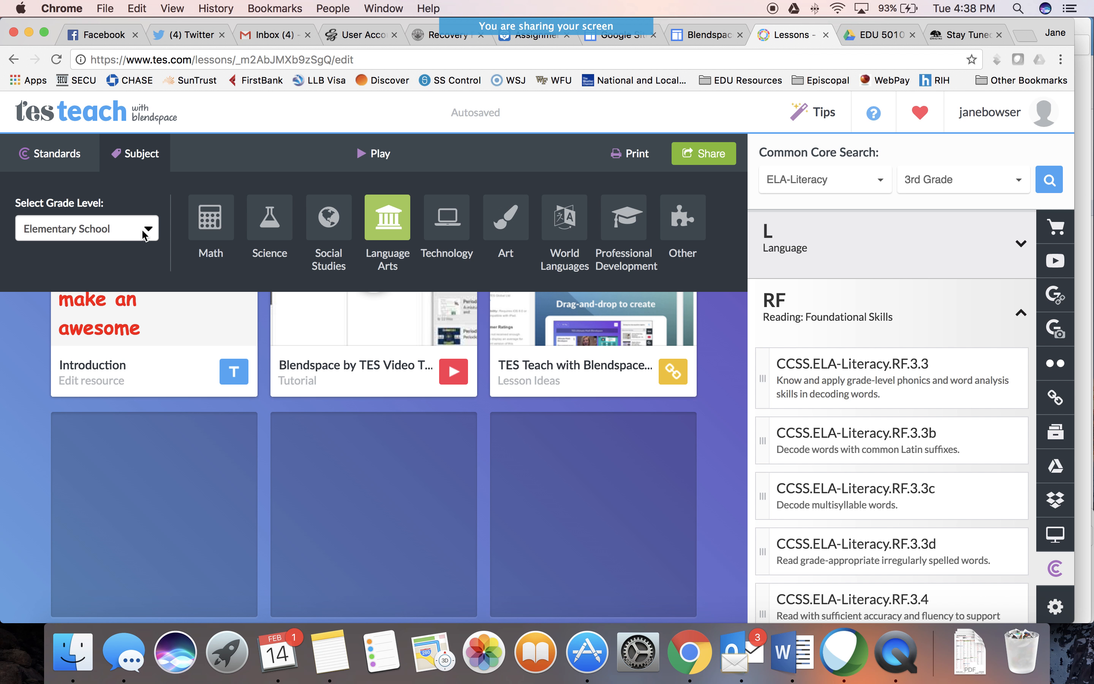
{"action": "left_click", "coordinate": [395, 226]}
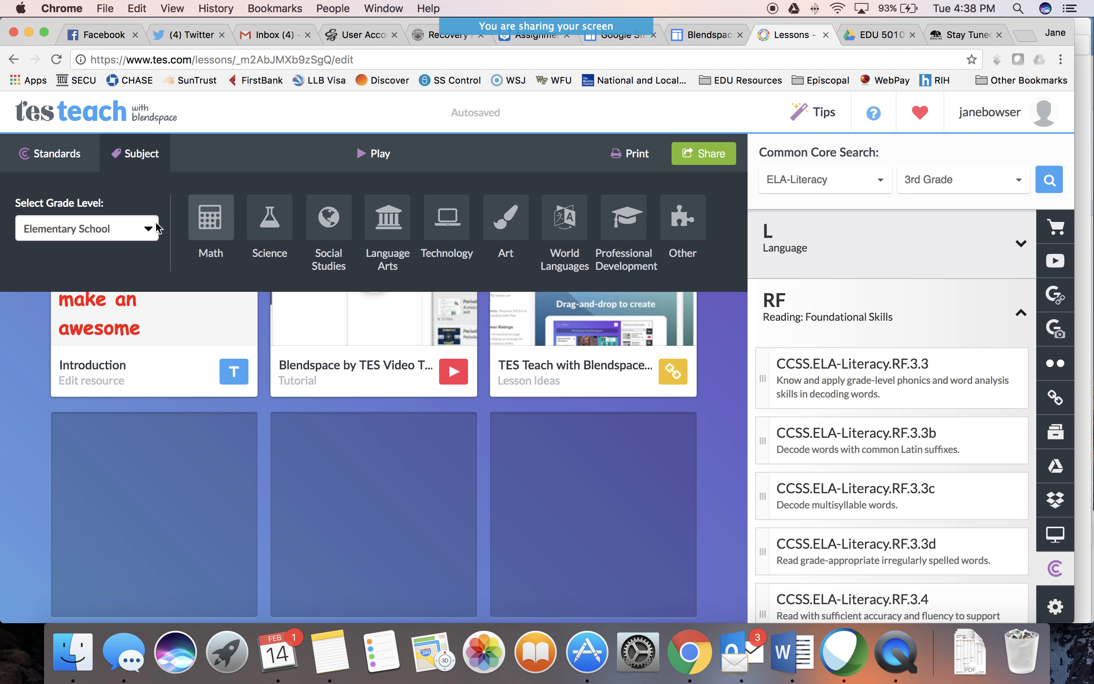
{"action": "left_click", "coordinate": [81, 157]}
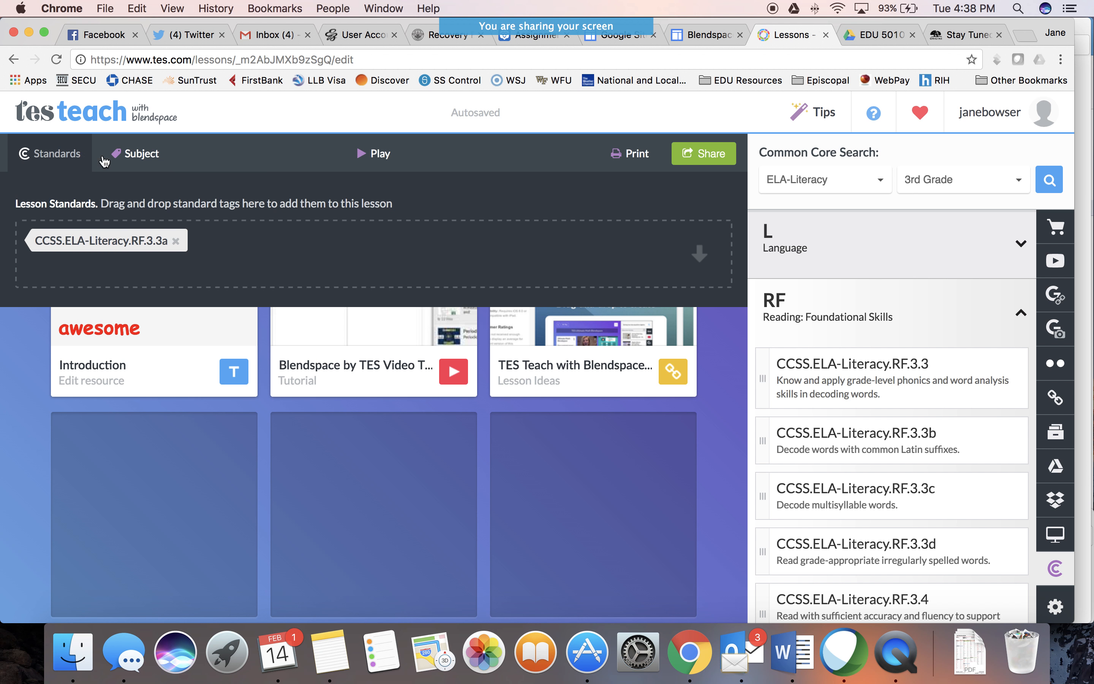
{"action": "left_click", "coordinate": [151, 156]}
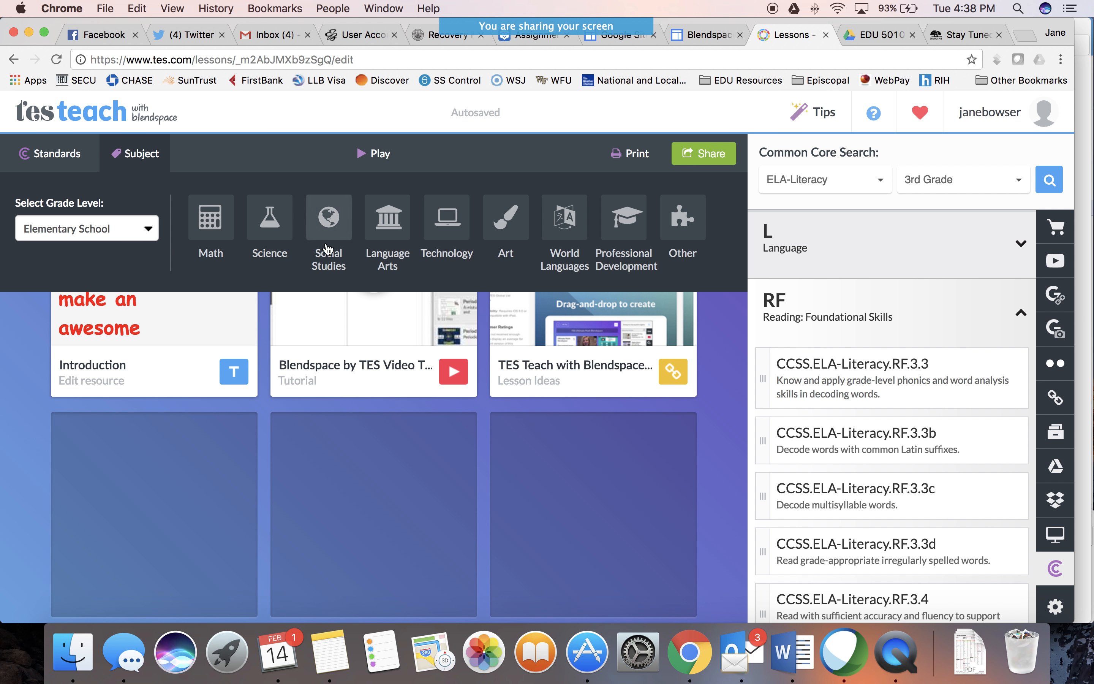
{"action": "left_click", "coordinate": [394, 230]}
{"action": "double_click", "coordinate": [395, 229]}
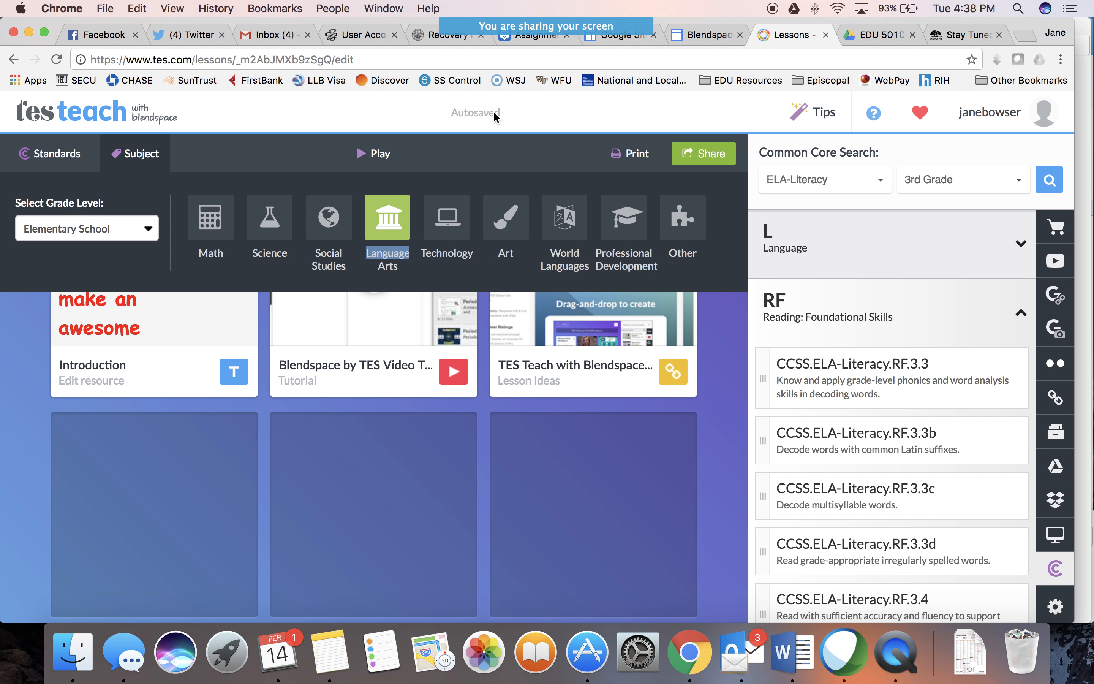
{"action": "left_click", "coordinate": [724, 266]}
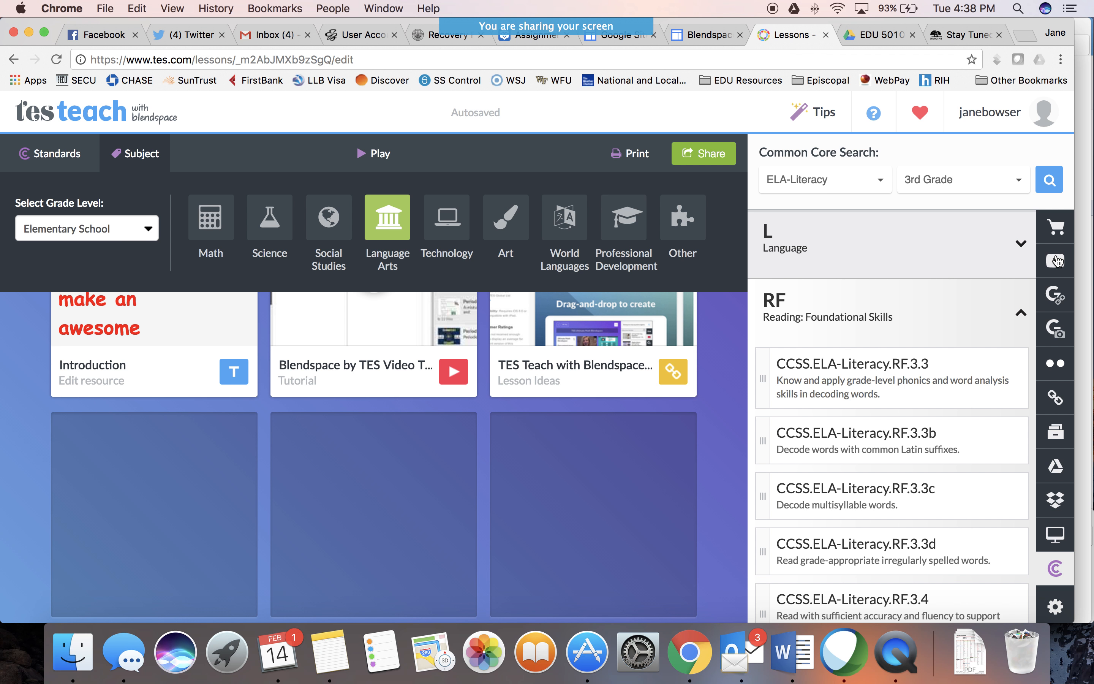
Look at the lesson management options for comments and view tracking, and return to the Google web search results
{"action": "left_click", "coordinate": [1057, 608]}
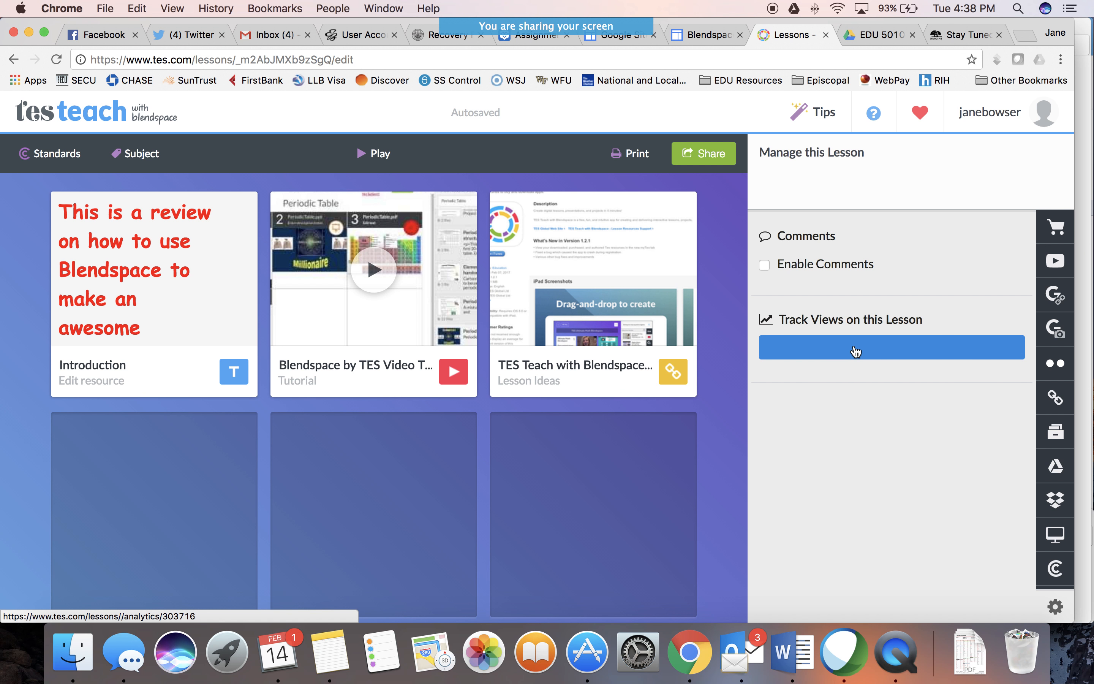
{"action": "left_click", "coordinate": [1058, 299]}
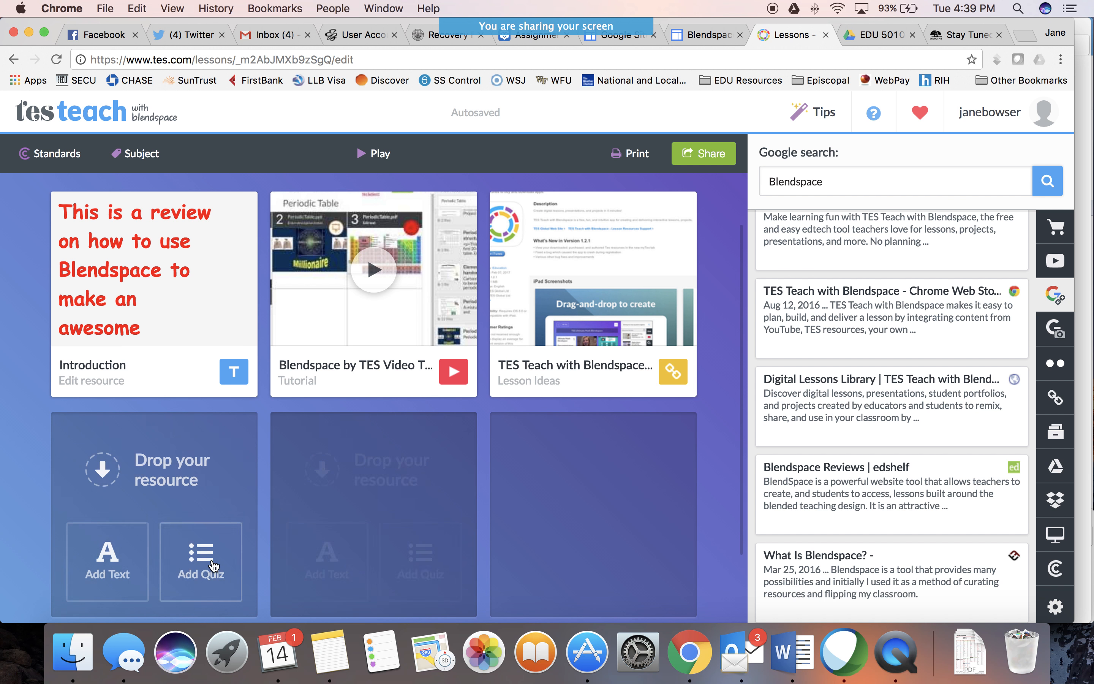
Add a quiz to the fourth tile with the question "How do you like Blendspace?"
{"action": "left_click", "coordinate": [209, 559]}
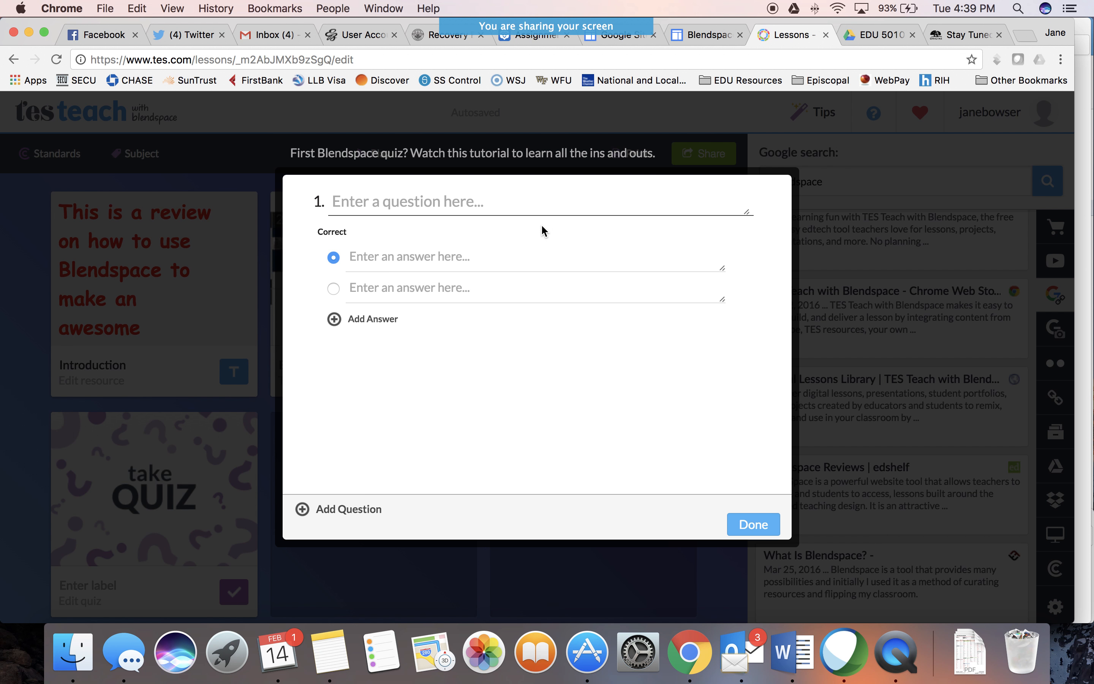
{"action": "left_click", "coordinate": [535, 206]}
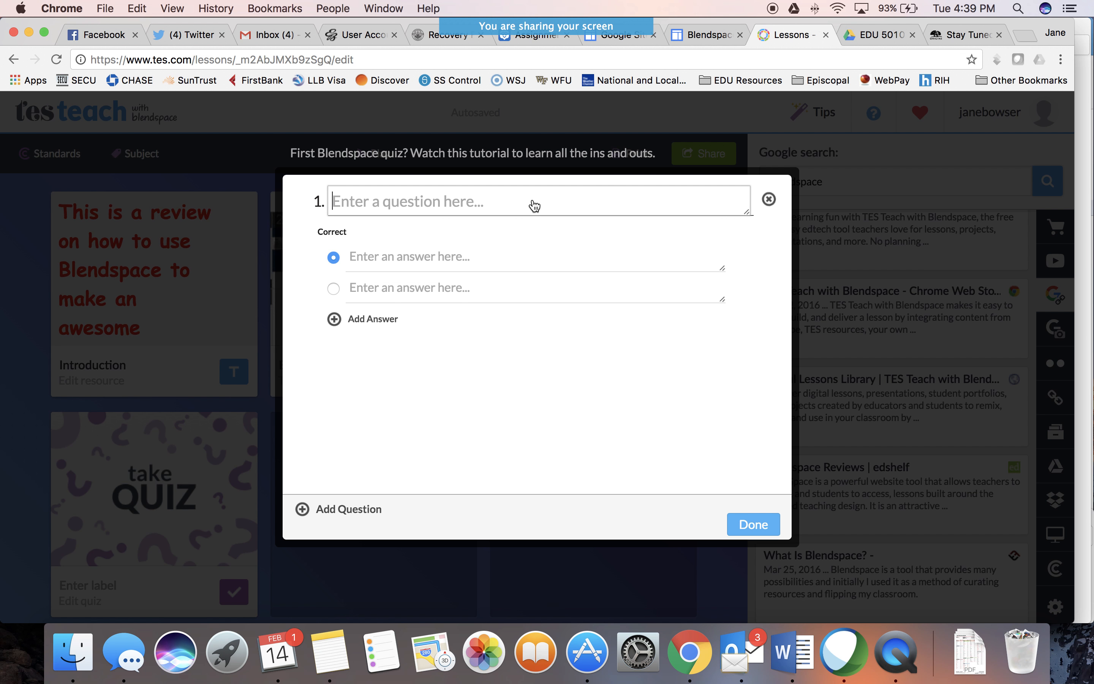
{"action": "type", "text": "How"}
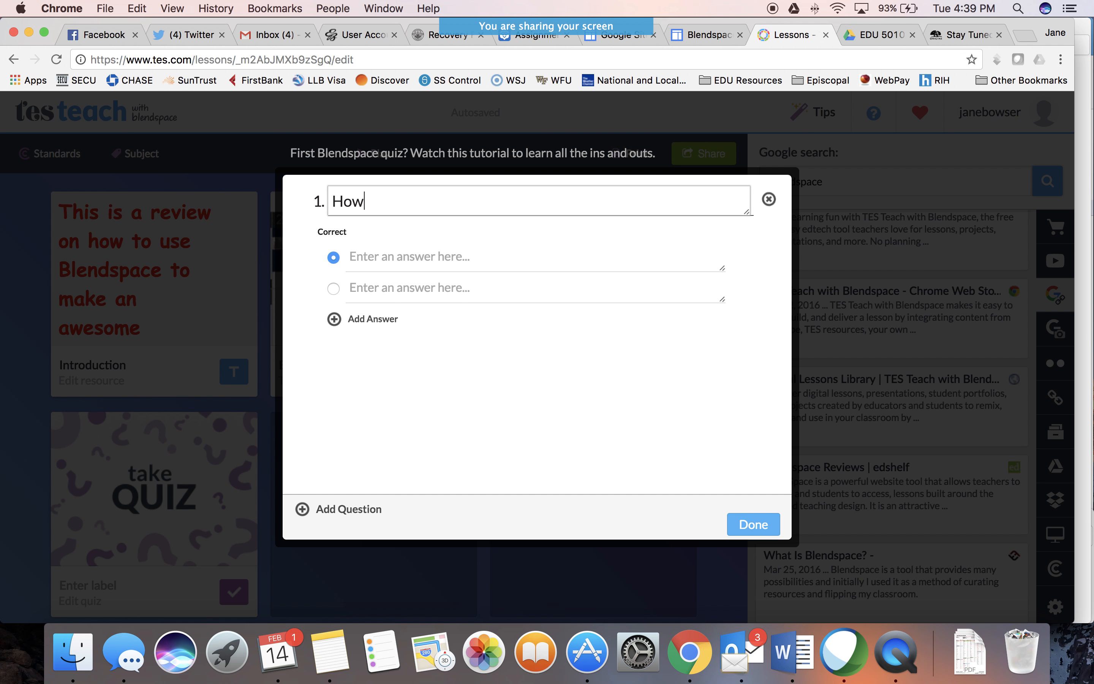
{"action": "type", "text": " do you like Blends"}
{"action": "key", "text": "BackSpace"}
{"action": "type", "text": "dspace?"}
Give the quiz question the answers "Like it", "Love it" and "Huh?", and finish the quiz
{"action": "left_click", "coordinate": [464, 257]}
{"action": "type", "text": "Li"}
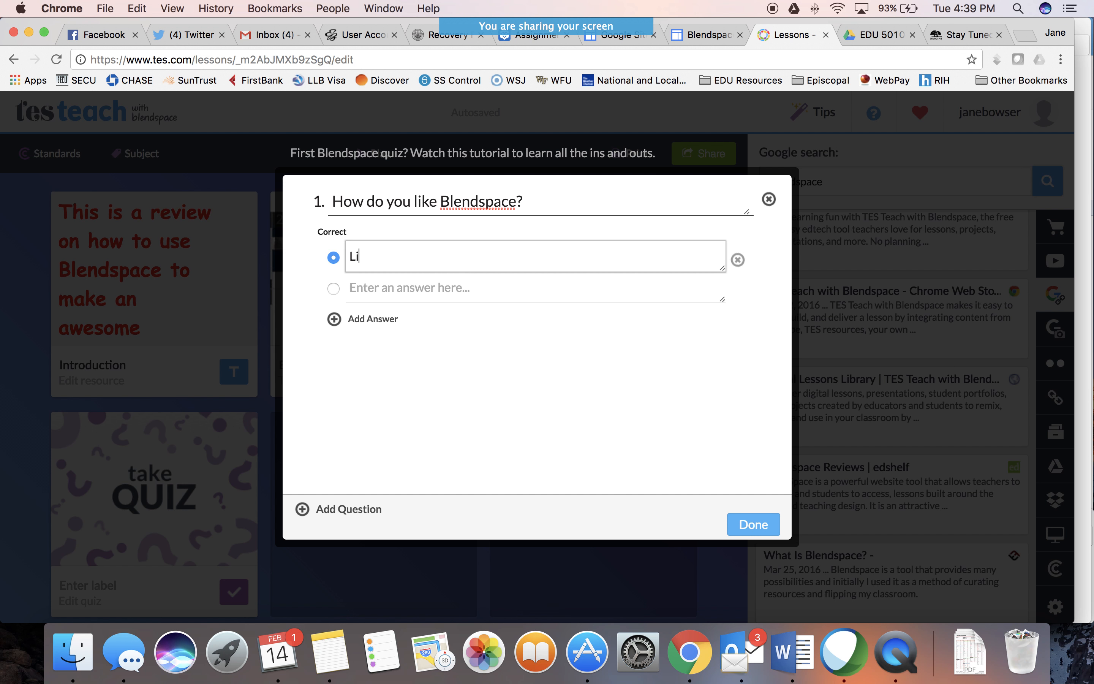
{"action": "type", "text": "ke it"}
{"action": "left_click", "coordinate": [447, 290]}
{"action": "type", "text": "Love"}
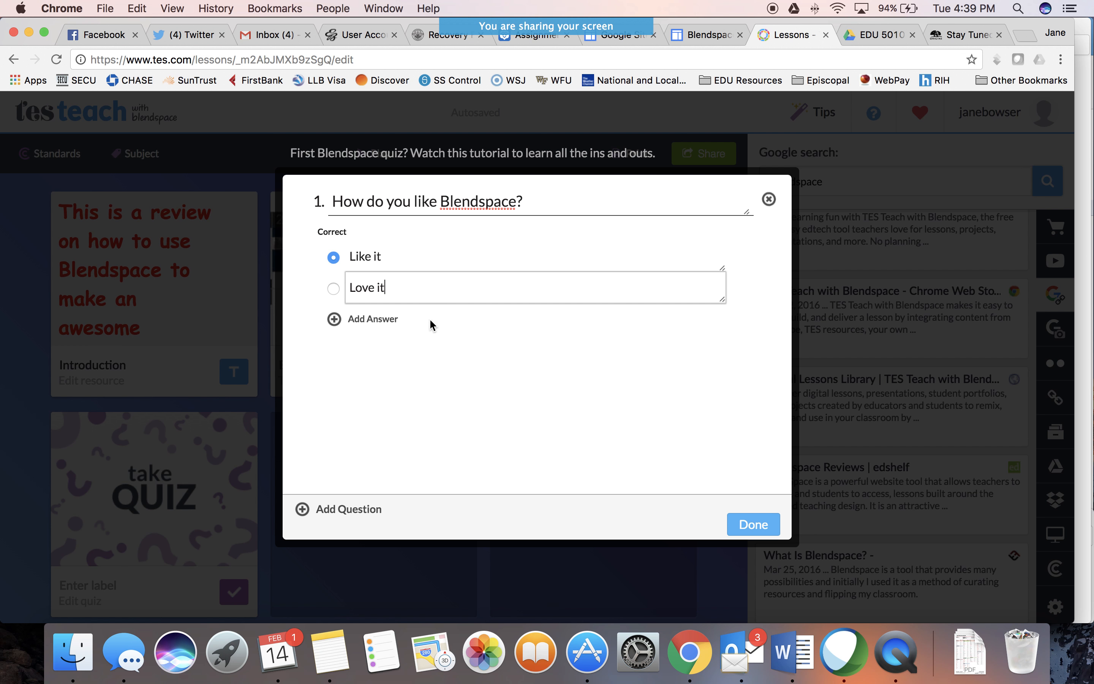
{"action": "left_click", "coordinate": [415, 318]}
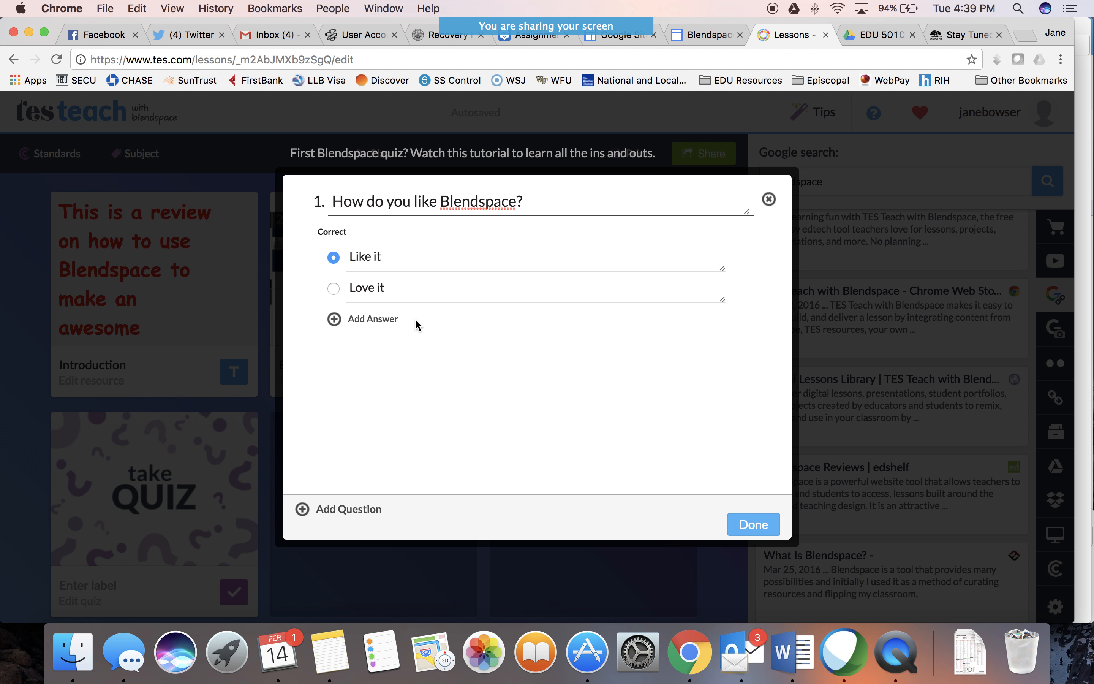
{"action": "left_click", "coordinate": [335, 320]}
{"action": "type", "text": "Huh"}
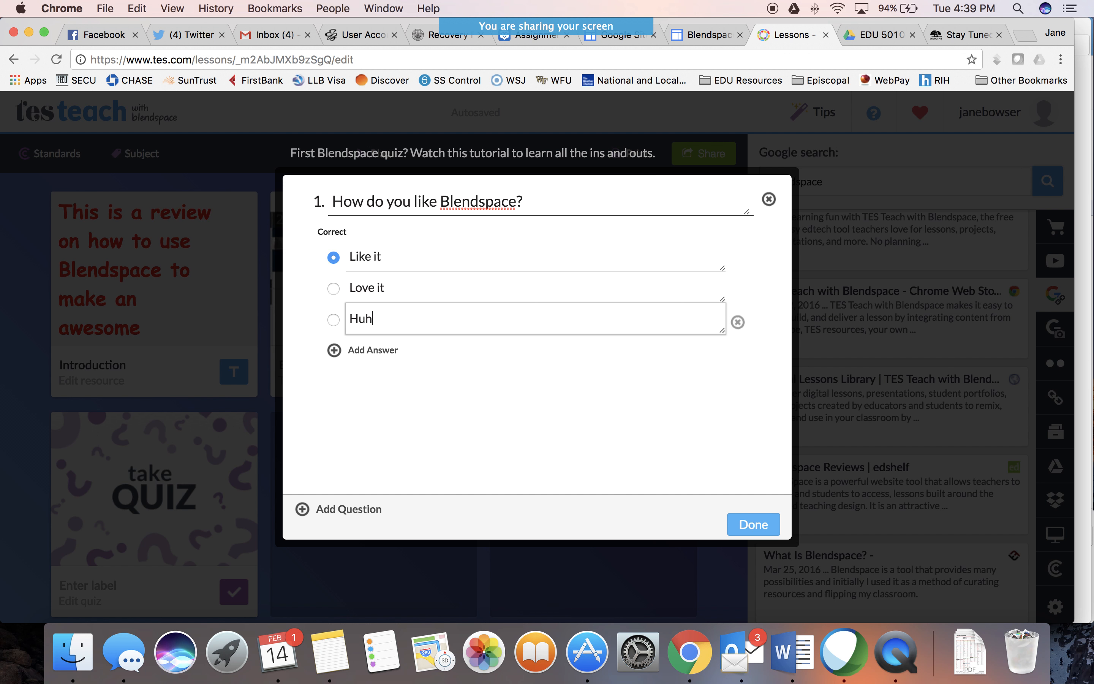
{"action": "type", "text": "?"}
{"action": "left_click", "coordinate": [753, 524]}
Label the quiz tile "Formative Assessment"
{"action": "left_click", "coordinate": [116, 584]}
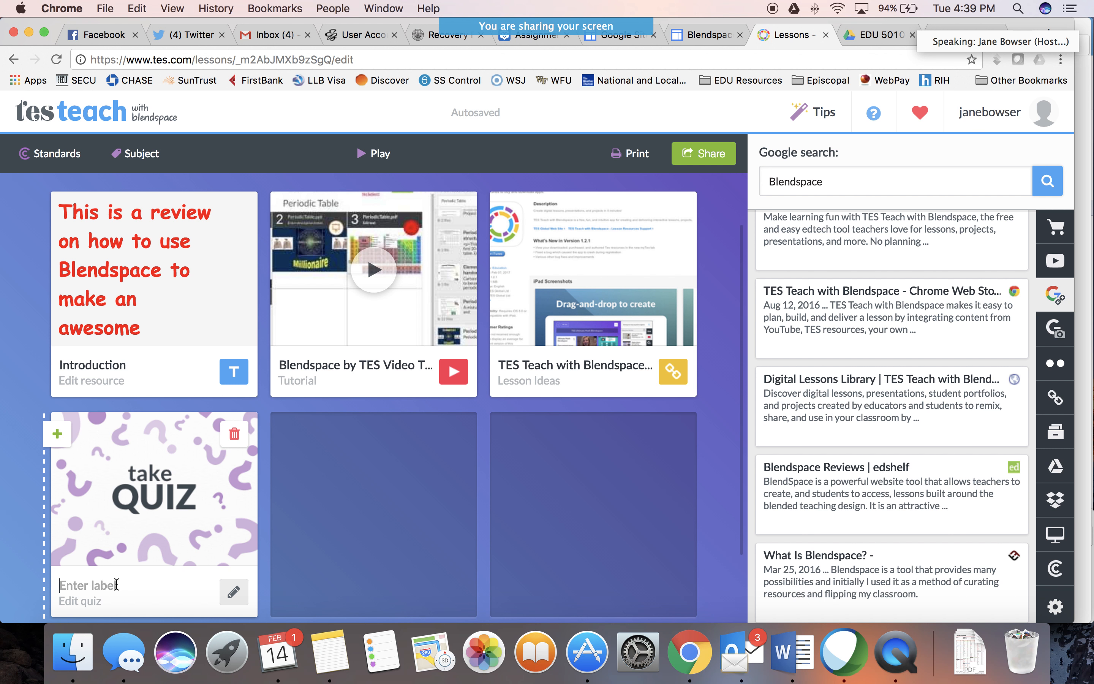
{"action": "type", "text": "Formative Asas"}
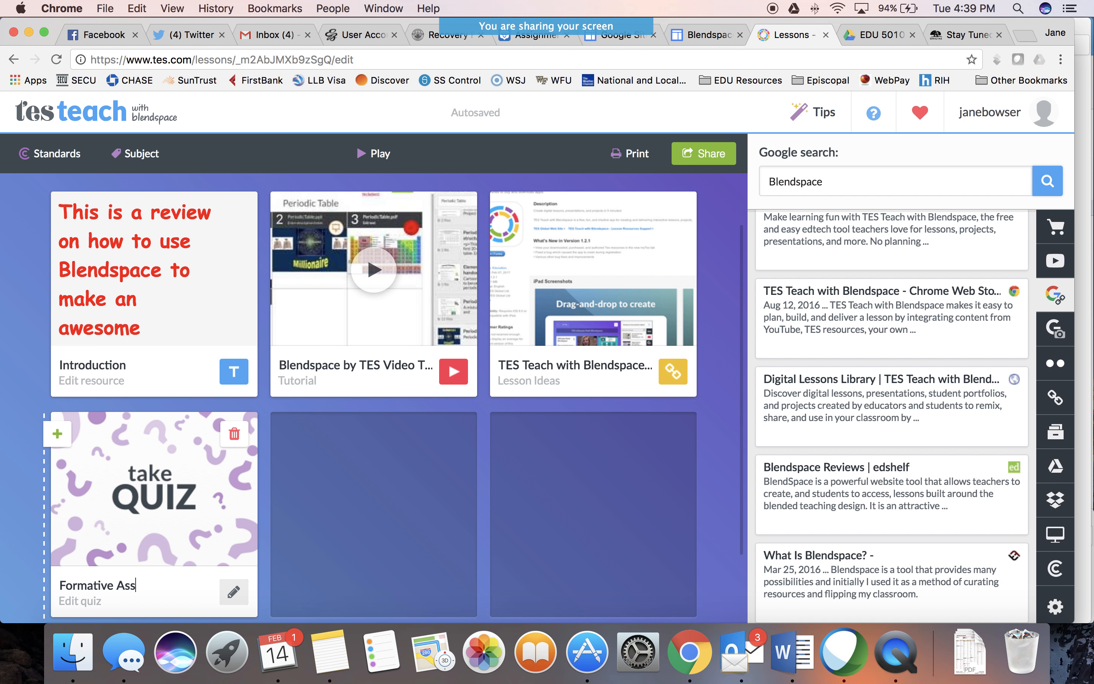
{"action": "type", "text": "sment"}
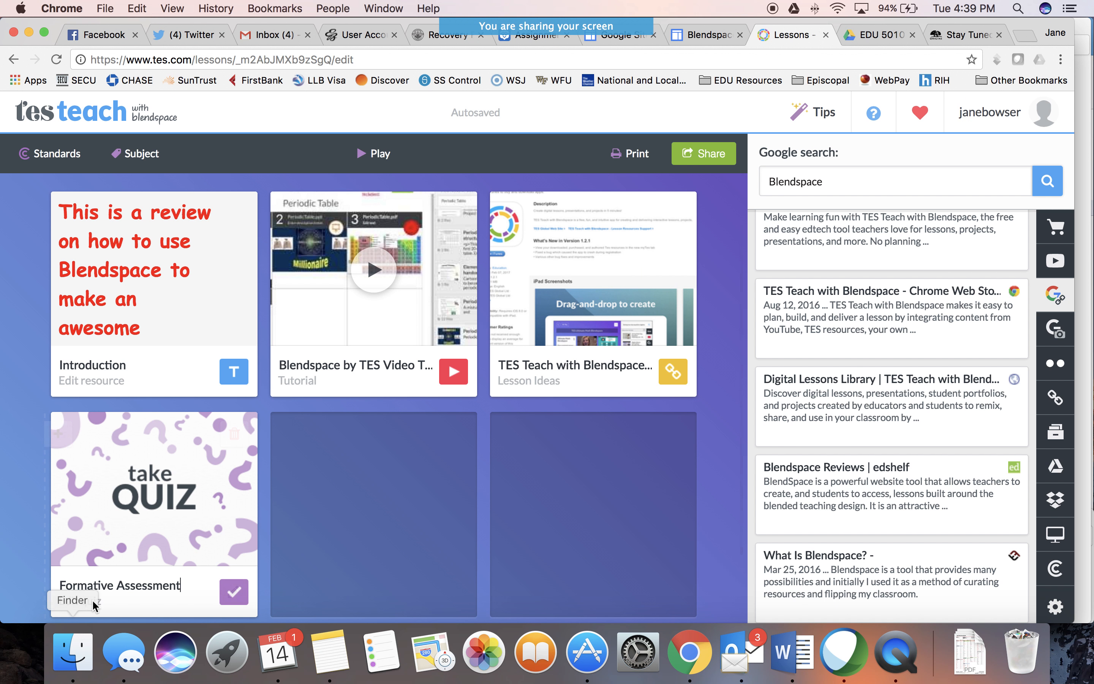
Play the lesson and page through the Introduction, video and web tiles to the Formative Assessment quiz
{"action": "mouse_move", "coordinate": [457, 482]}
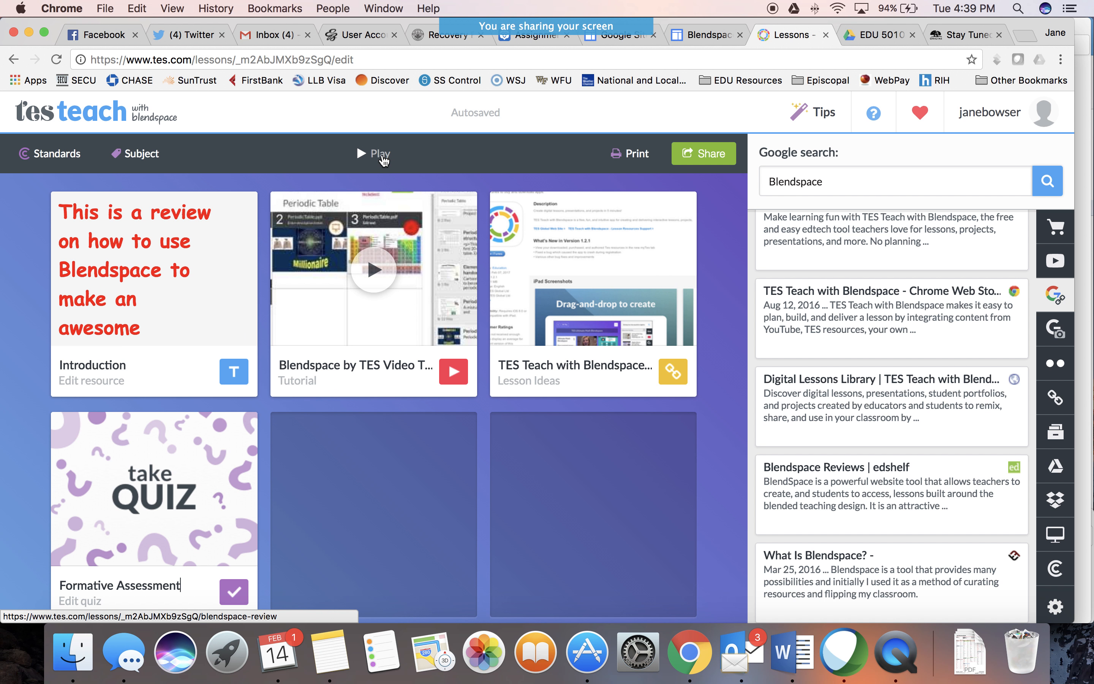
{"action": "left_click", "coordinate": [380, 154]}
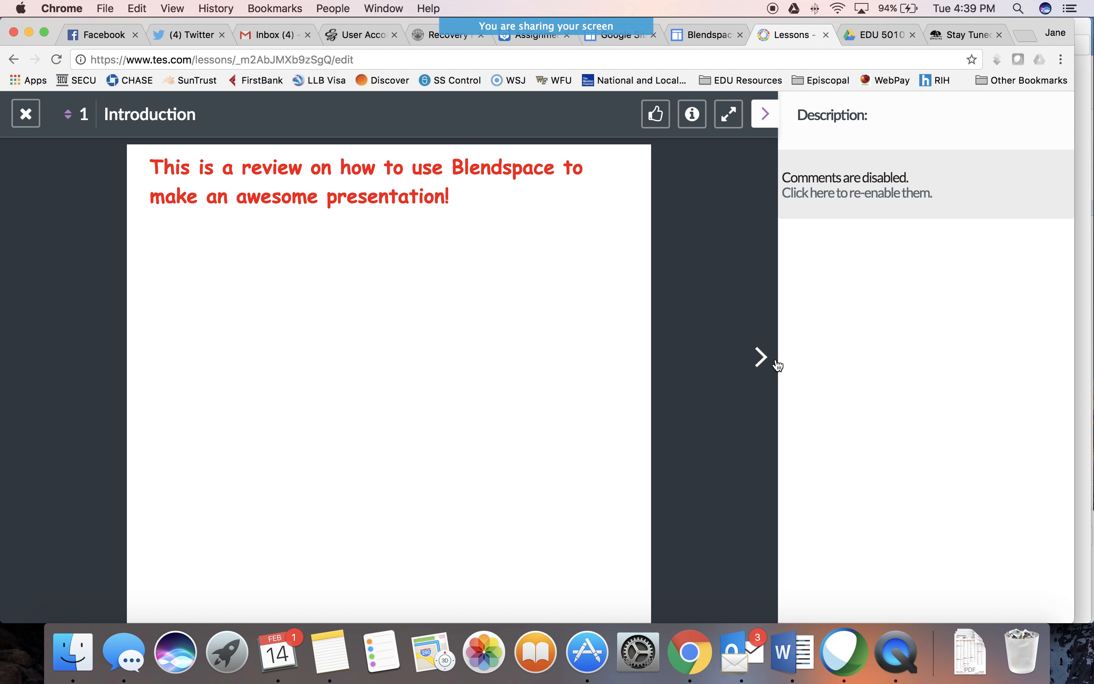
{"action": "left_click", "coordinate": [764, 357]}
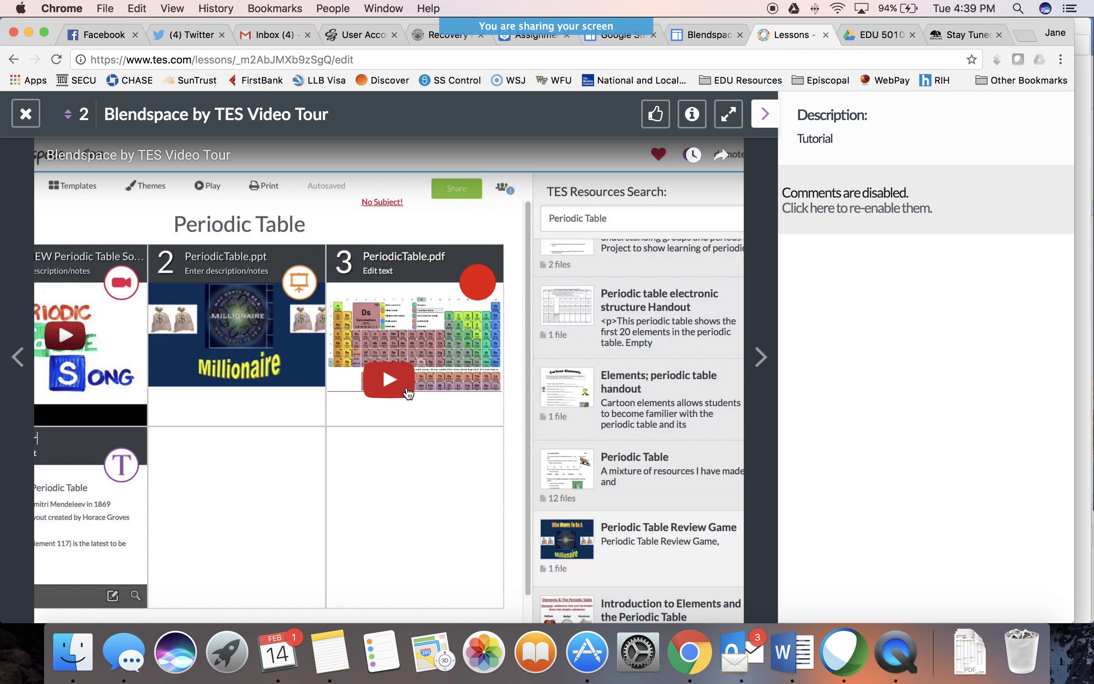
{"action": "left_click", "coordinate": [763, 358]}
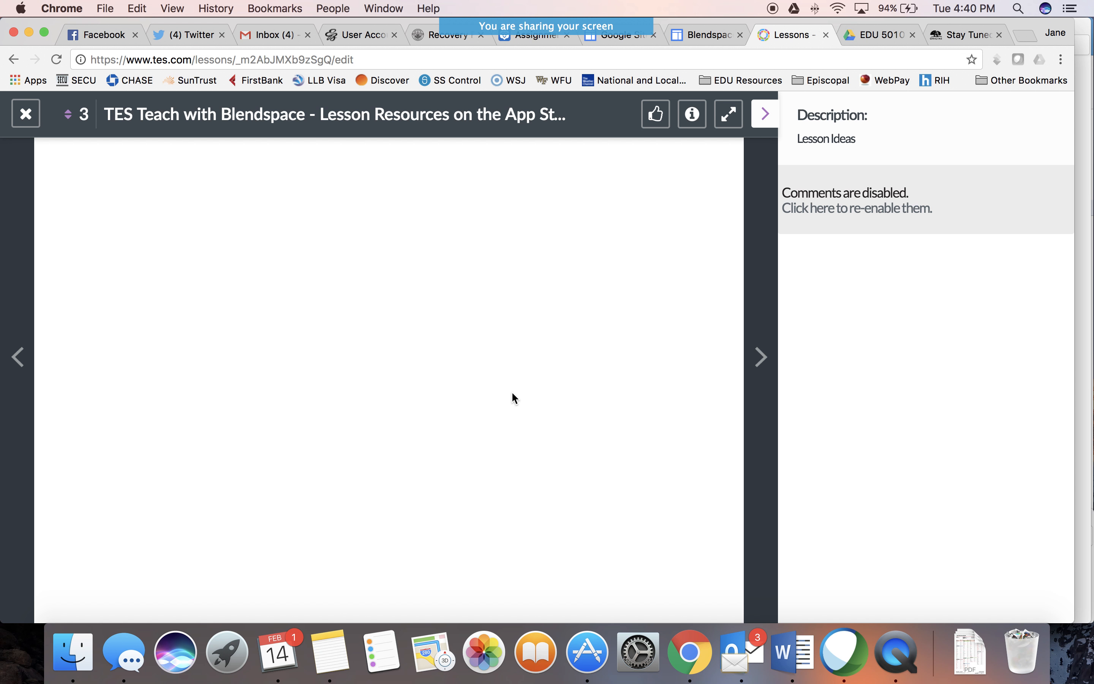
{"action": "left_click", "coordinate": [762, 357]}
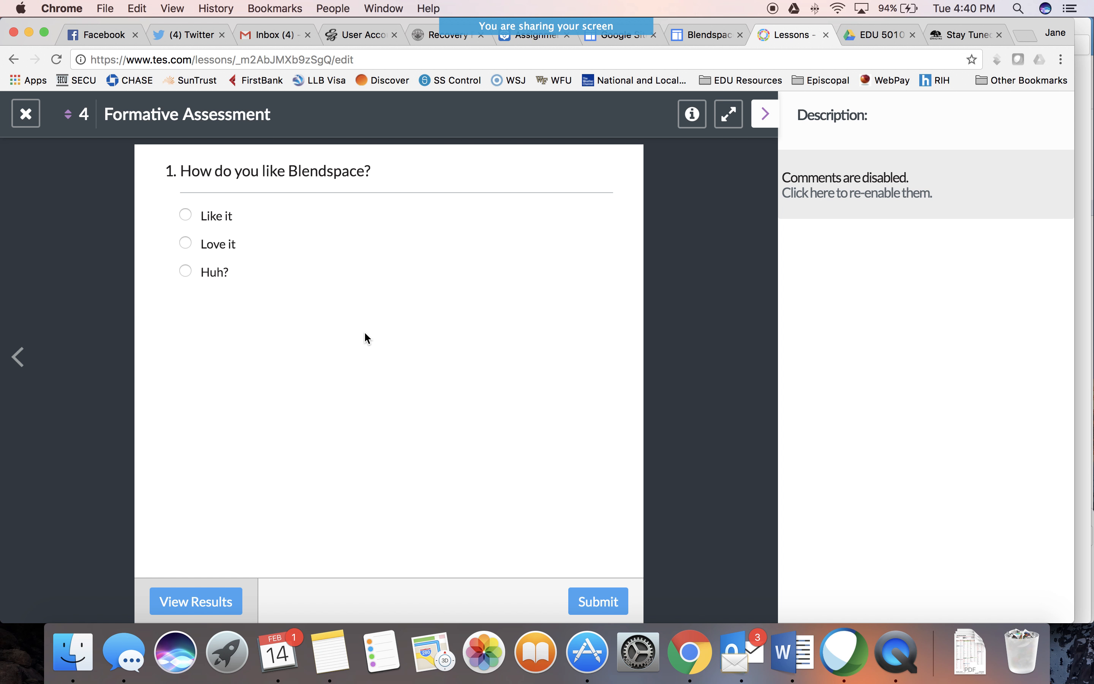
Submit "Huh?" as the quiz answer and view the lesson's results for the class EDU 3110
{"action": "left_click", "coordinate": [185, 271]}
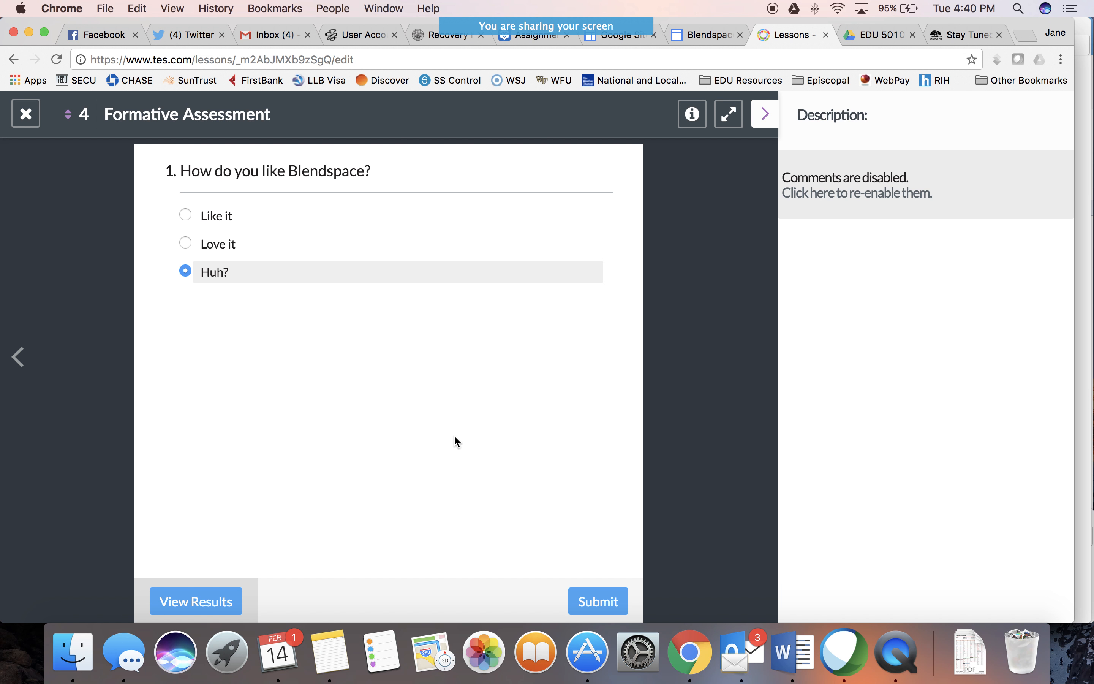
{"action": "left_click", "coordinate": [591, 605]}
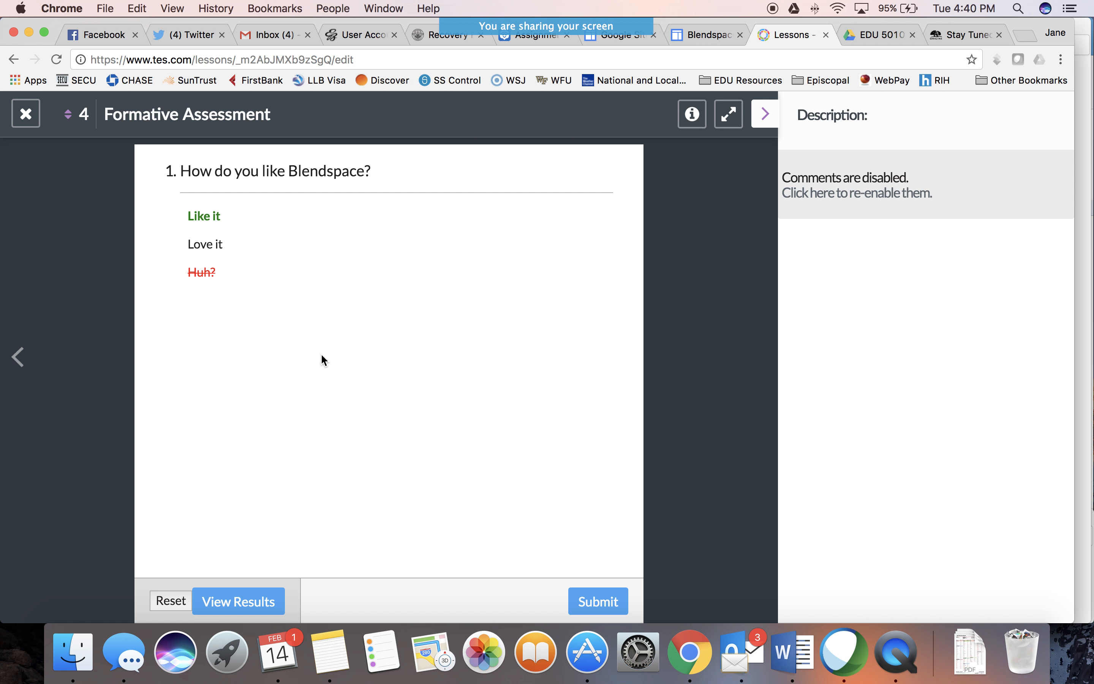
{"action": "left_click", "coordinate": [239, 601]}
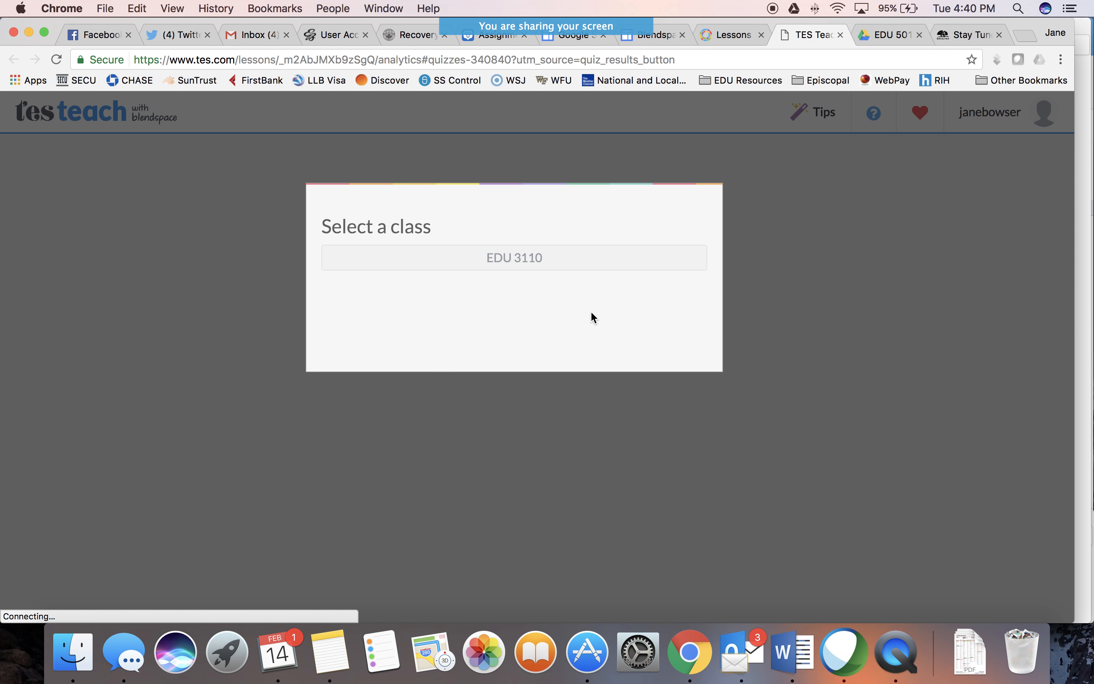
{"action": "left_click", "coordinate": [539, 264]}
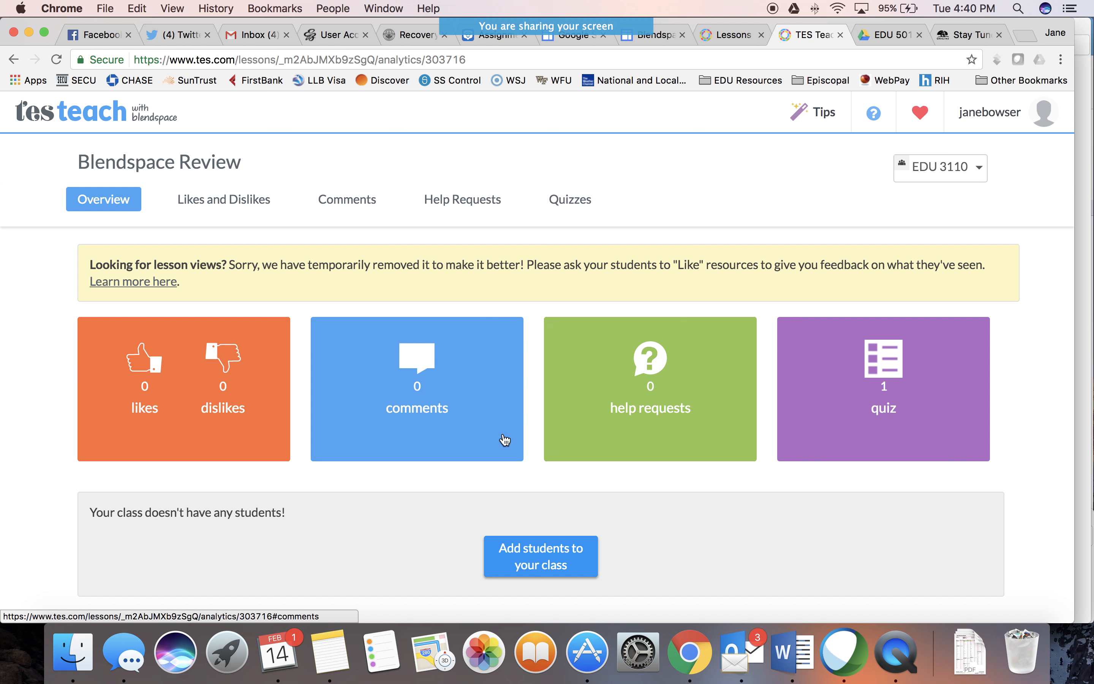
Return from the class results to the played lesson and exit playback to the lesson editor
{"action": "left_click", "coordinate": [734, 35]}
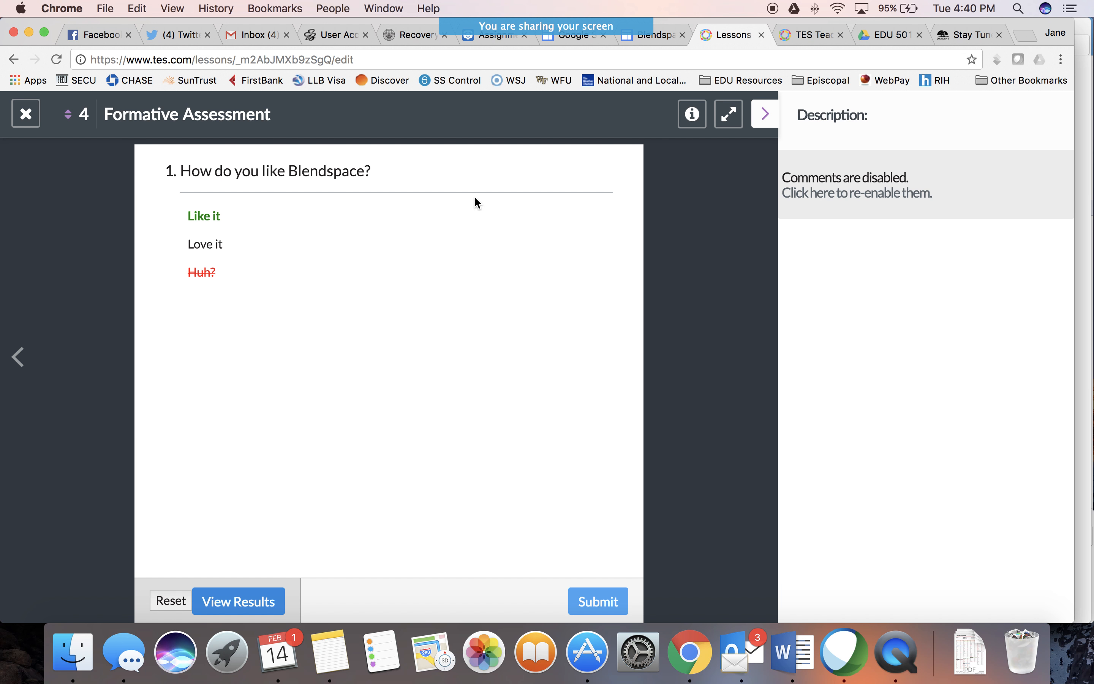
{"action": "left_click", "coordinate": [26, 114]}
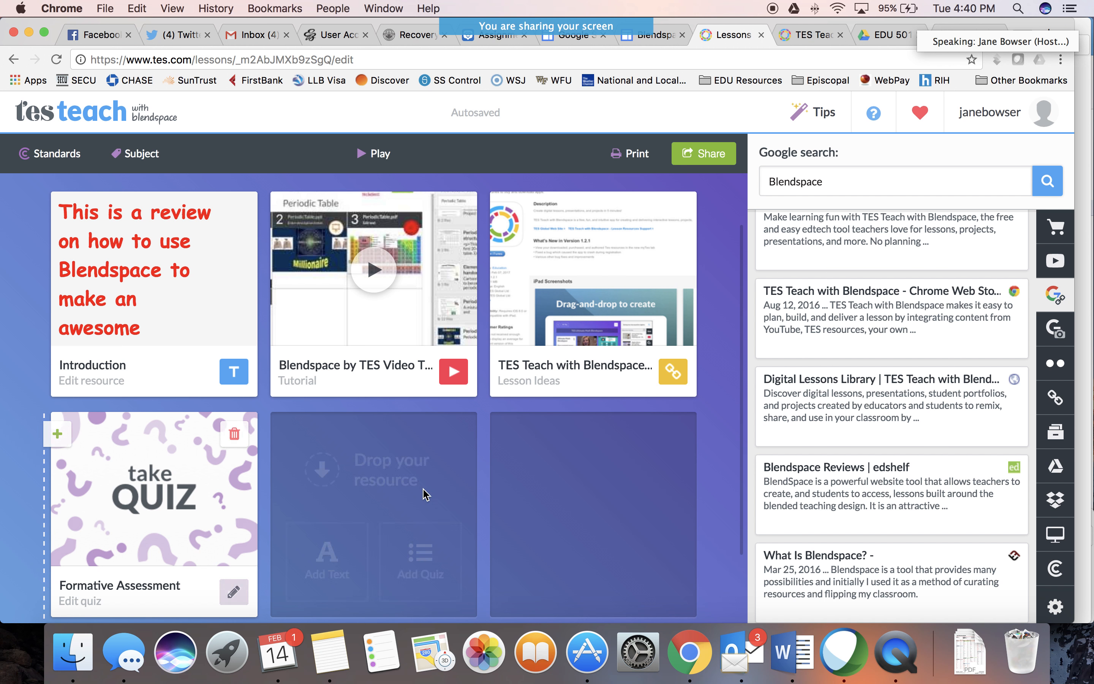
{"action": "mouse_move", "coordinate": [425, 493]}
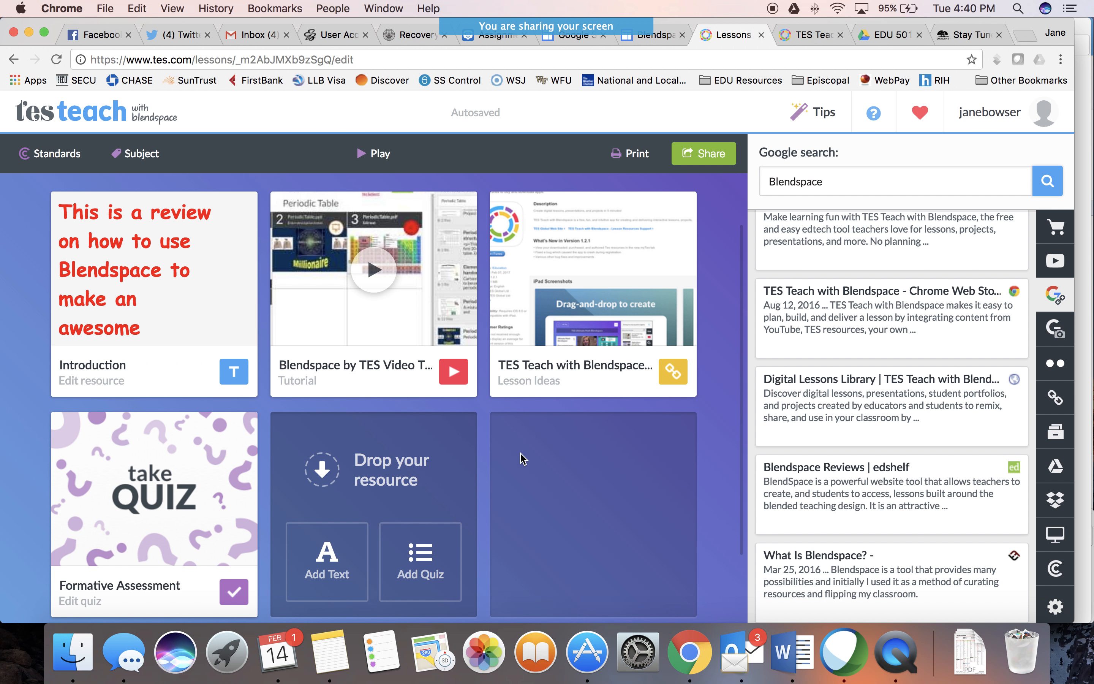
{"action": "mouse_move", "coordinate": [521, 458]}
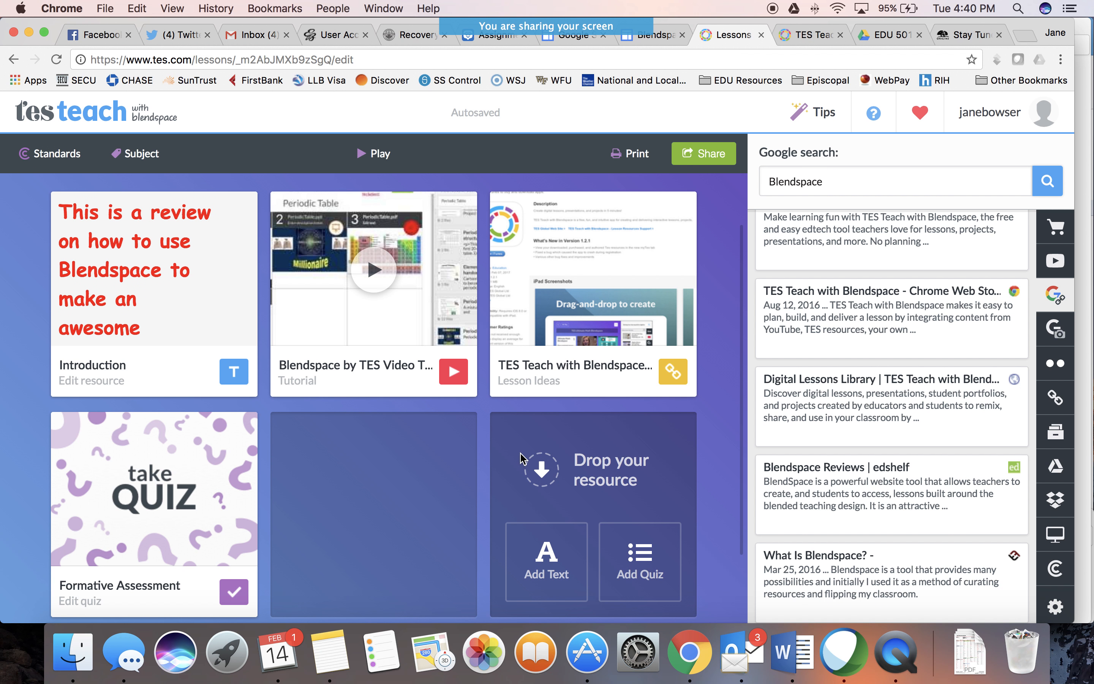